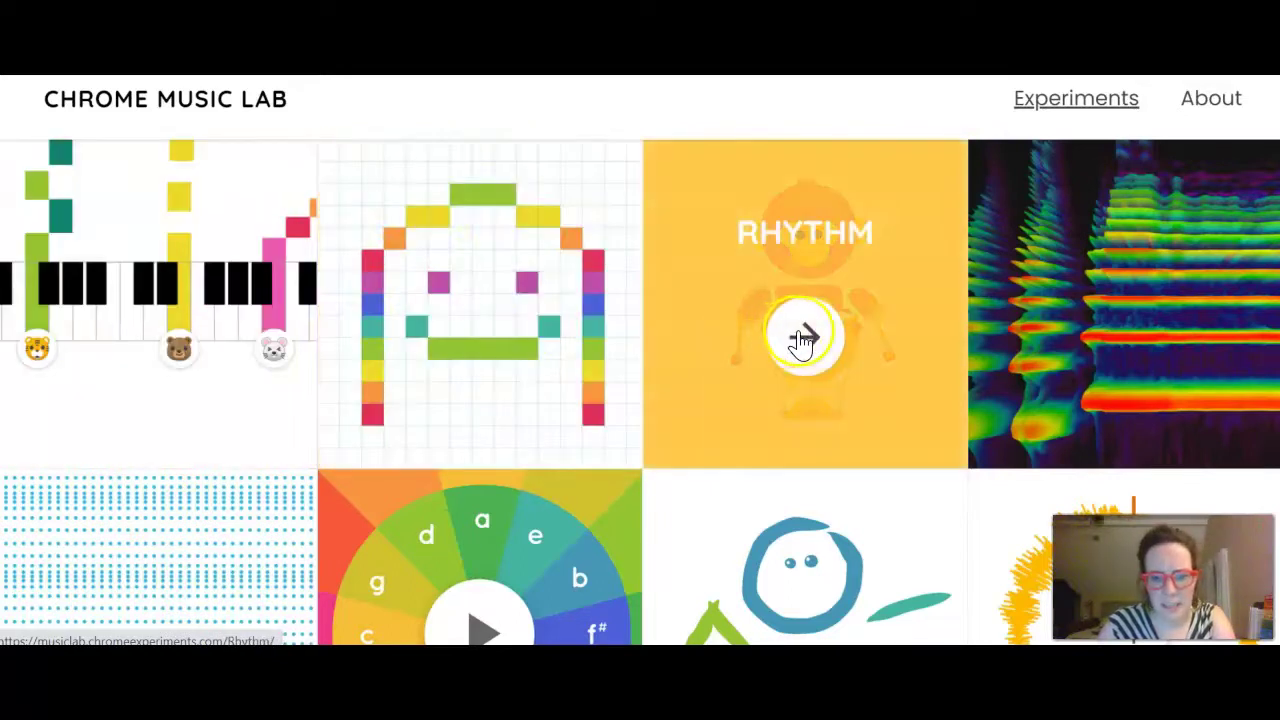
- Open the Spectrogram experiment and show live microphone sound as a spectrogram
{"action": "scroll", "coordinate": [877, 387], "scroll_direction": "down", "scroll_amount": 10}
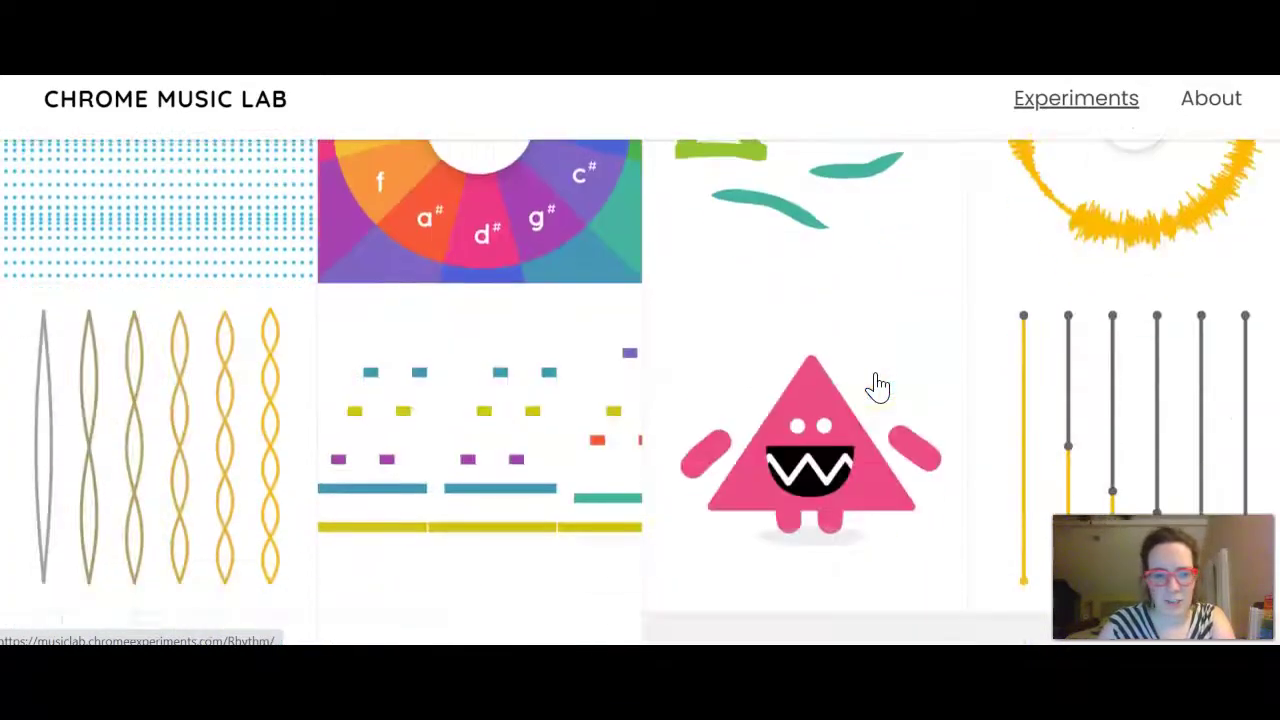
{"action": "scroll", "coordinate": [877, 387], "scroll_direction": "up", "scroll_amount": 10}
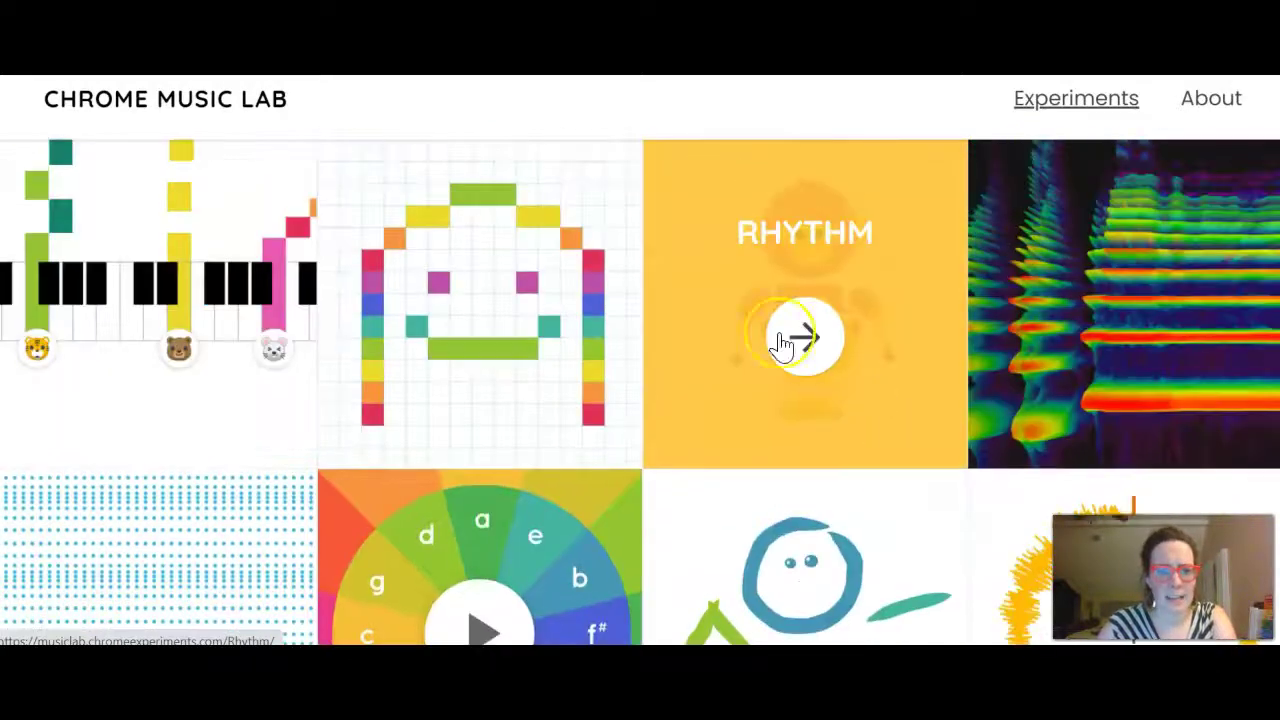
{"action": "left_click", "coordinate": [487, 305]}
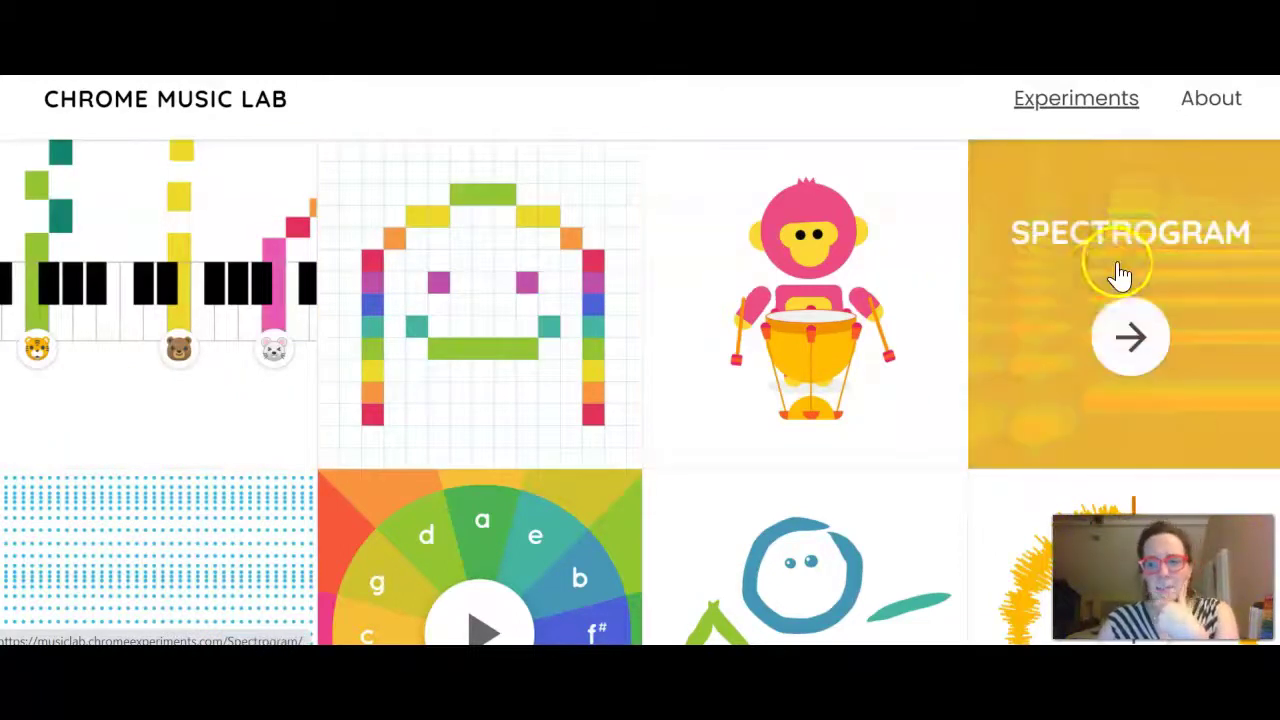
{"action": "left_click", "coordinate": [1140, 338]}
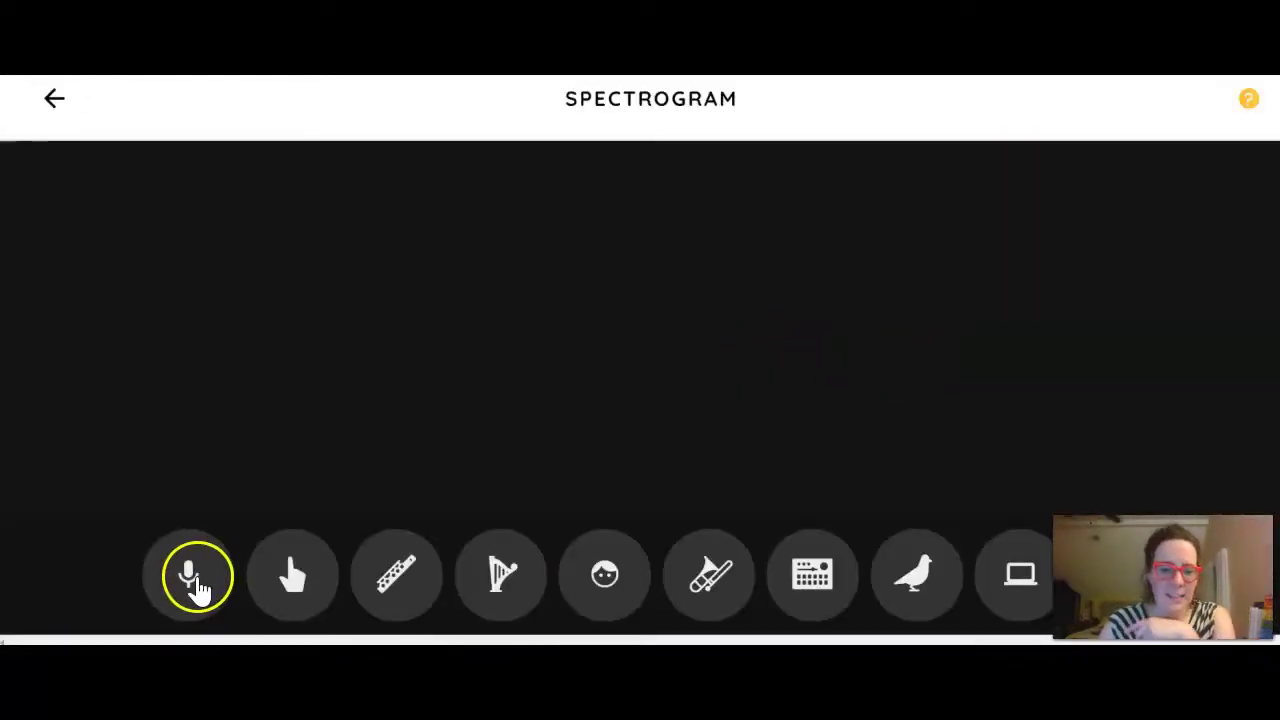
{"action": "left_click", "coordinate": [189, 590]}
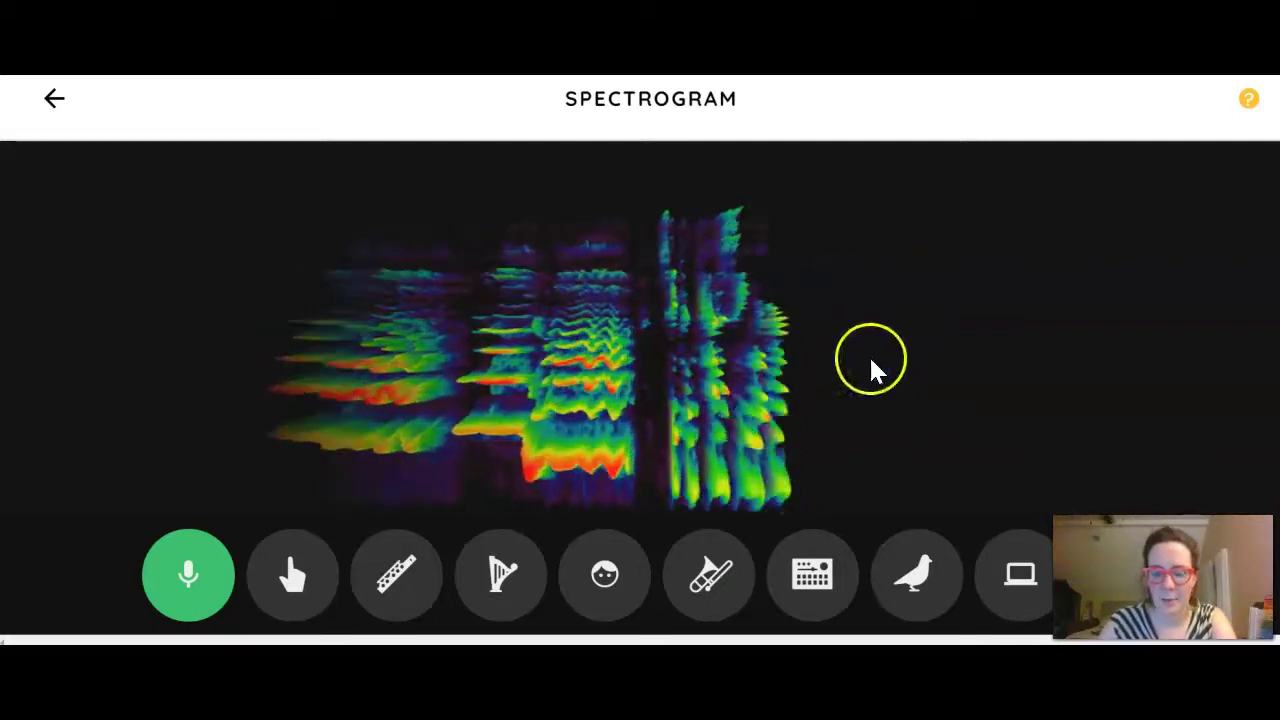
- Play the flute, whistling, drum machine and bird sound spectrogram samples
{"action": "left_click", "coordinate": [415, 585]}
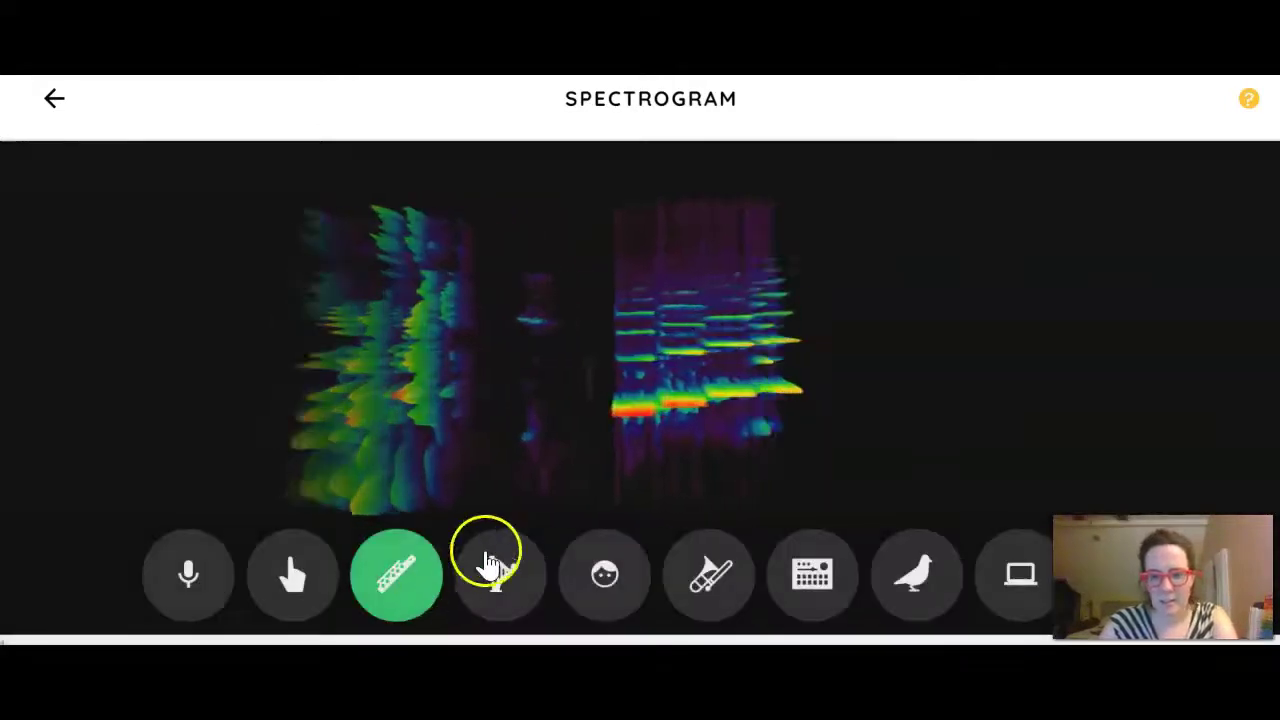
{"action": "left_click", "coordinate": [602, 572]}
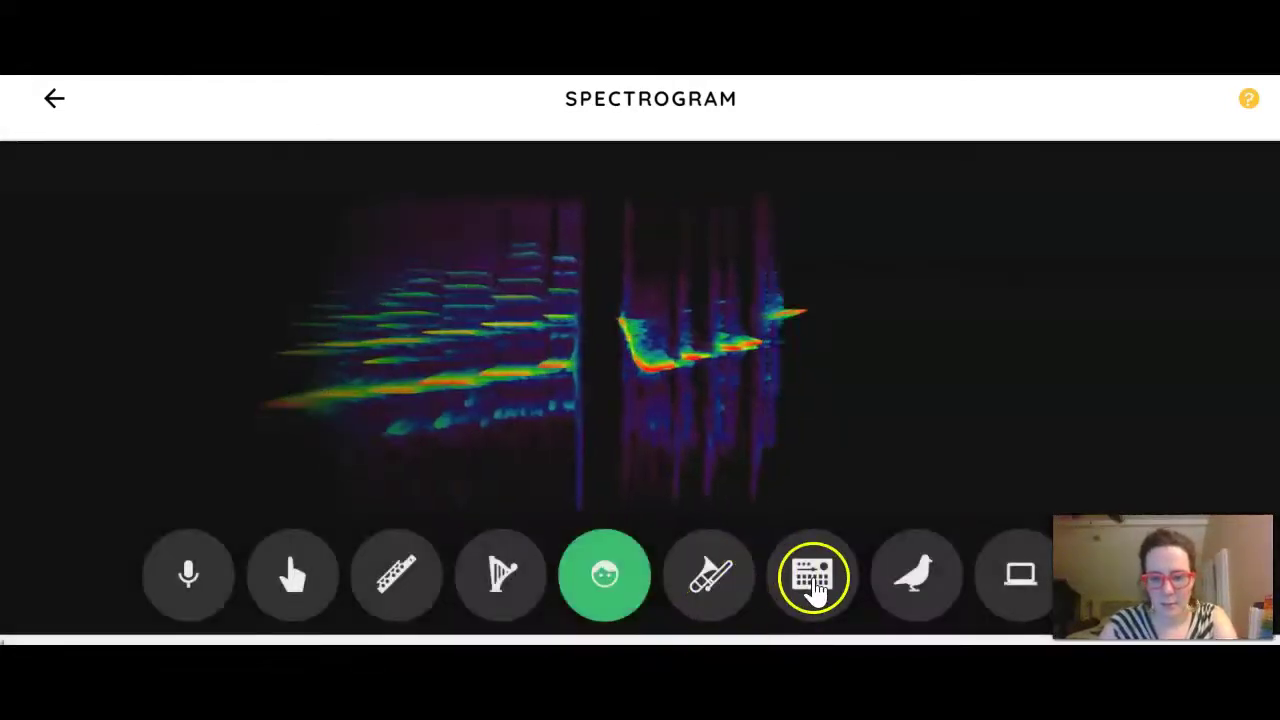
{"action": "left_click", "coordinate": [811, 578]}
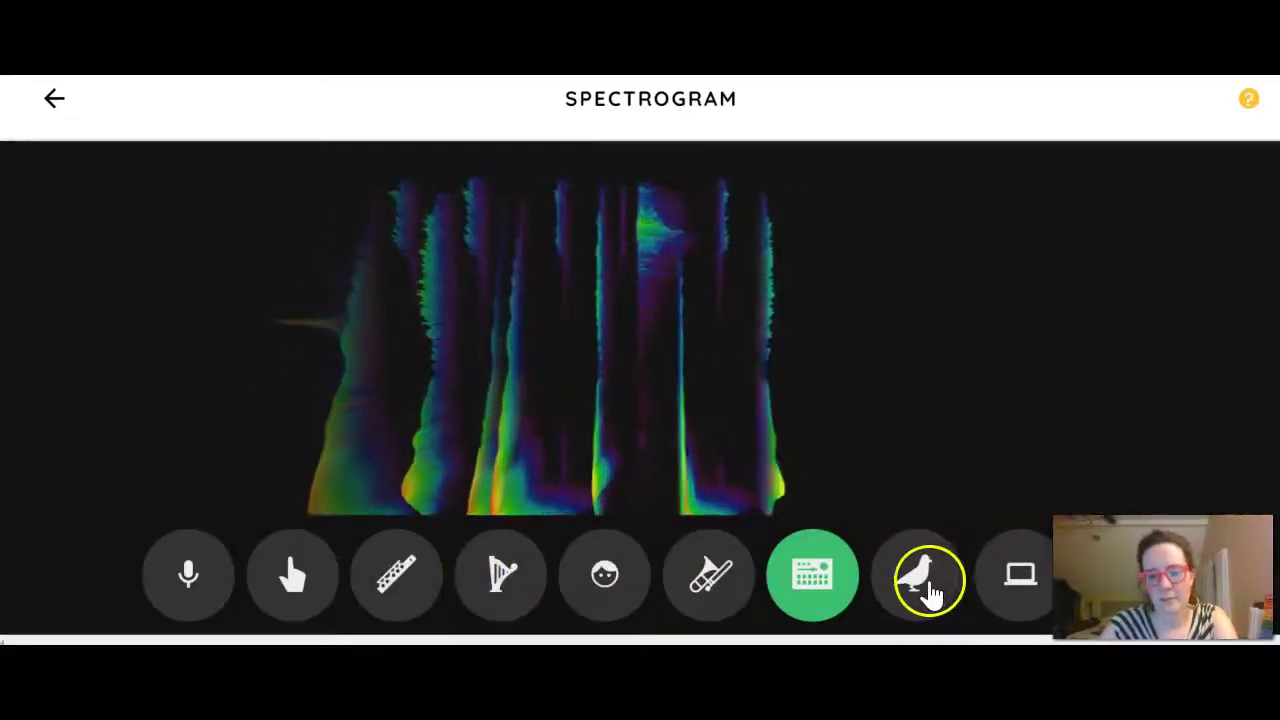
{"action": "left_click", "coordinate": [928, 588]}
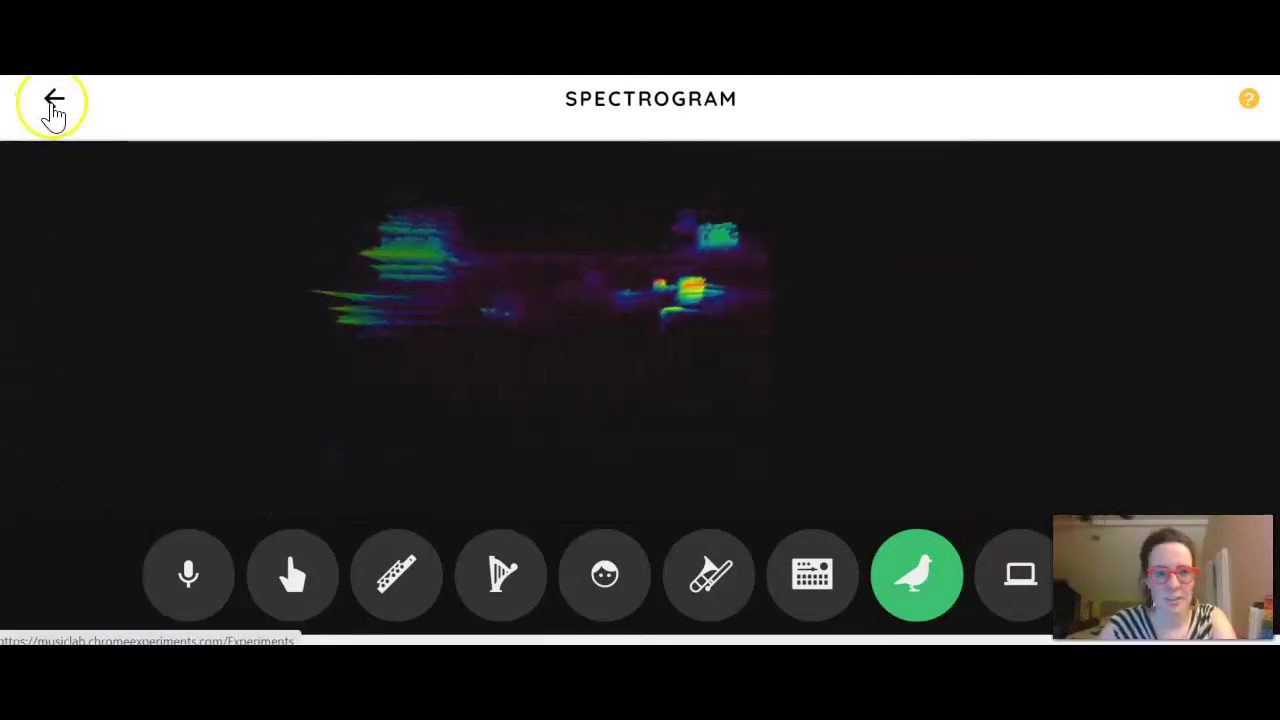
- Open Rhythm, start the loop, and add a beat in column three's middle row
{"action": "left_click", "coordinate": [54, 112]}
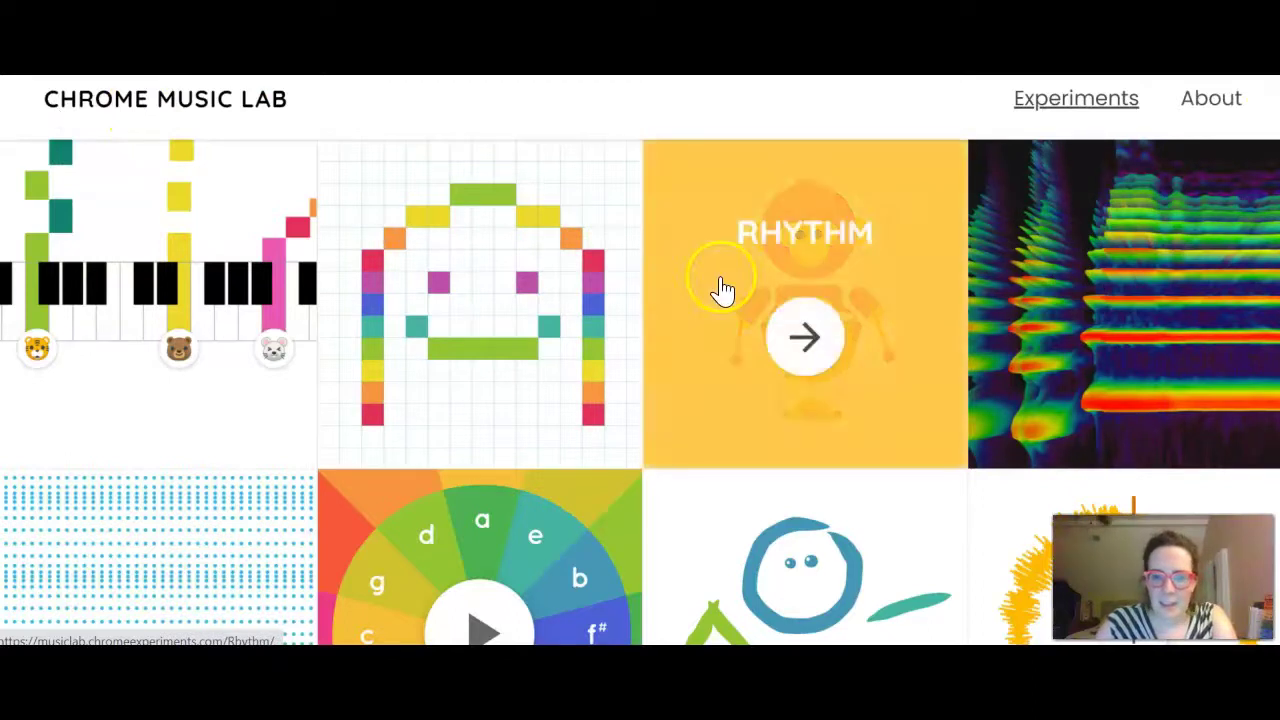
{"action": "left_click", "coordinate": [726, 288]}
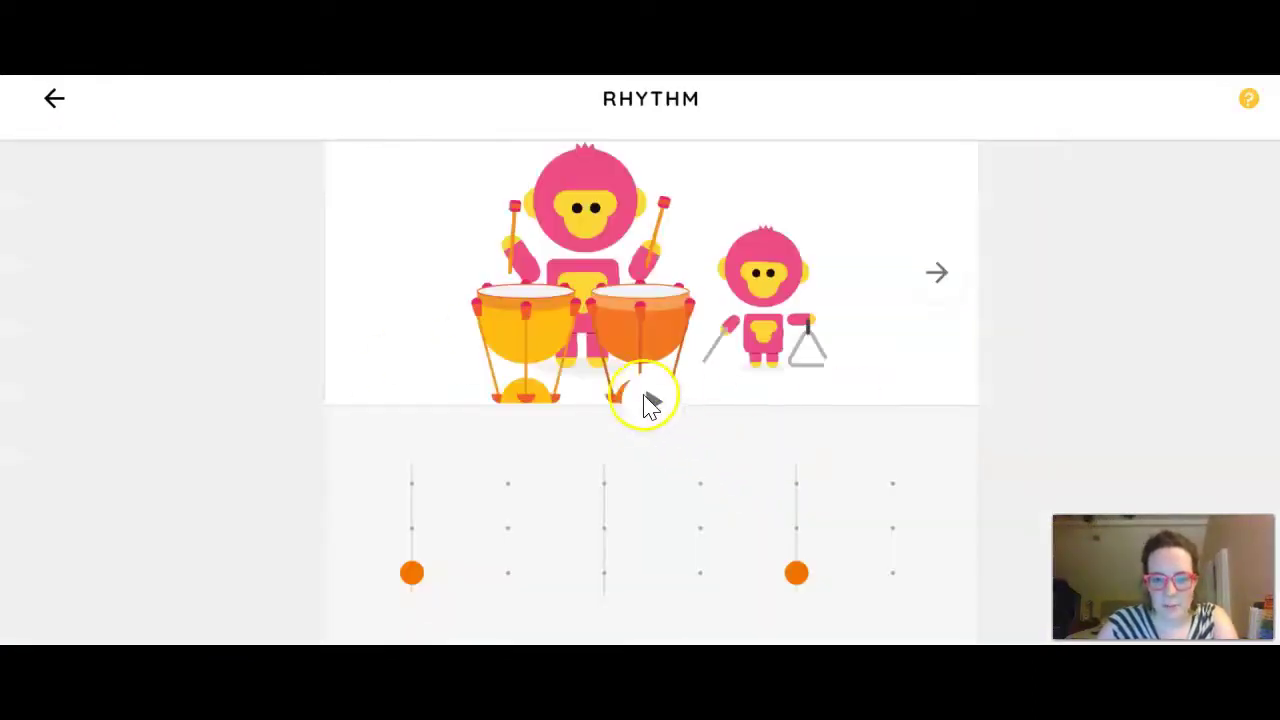
{"action": "left_click", "coordinate": [649, 402]}
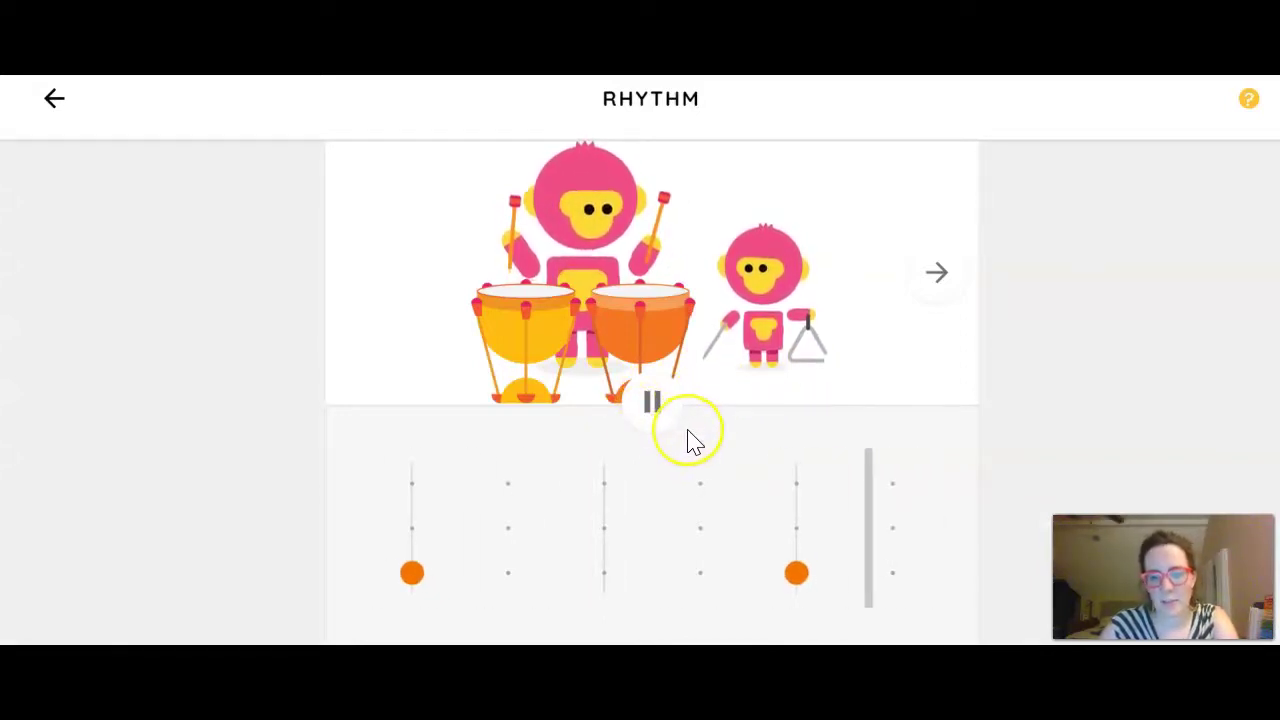
{"action": "left_click", "coordinate": [606, 528]}
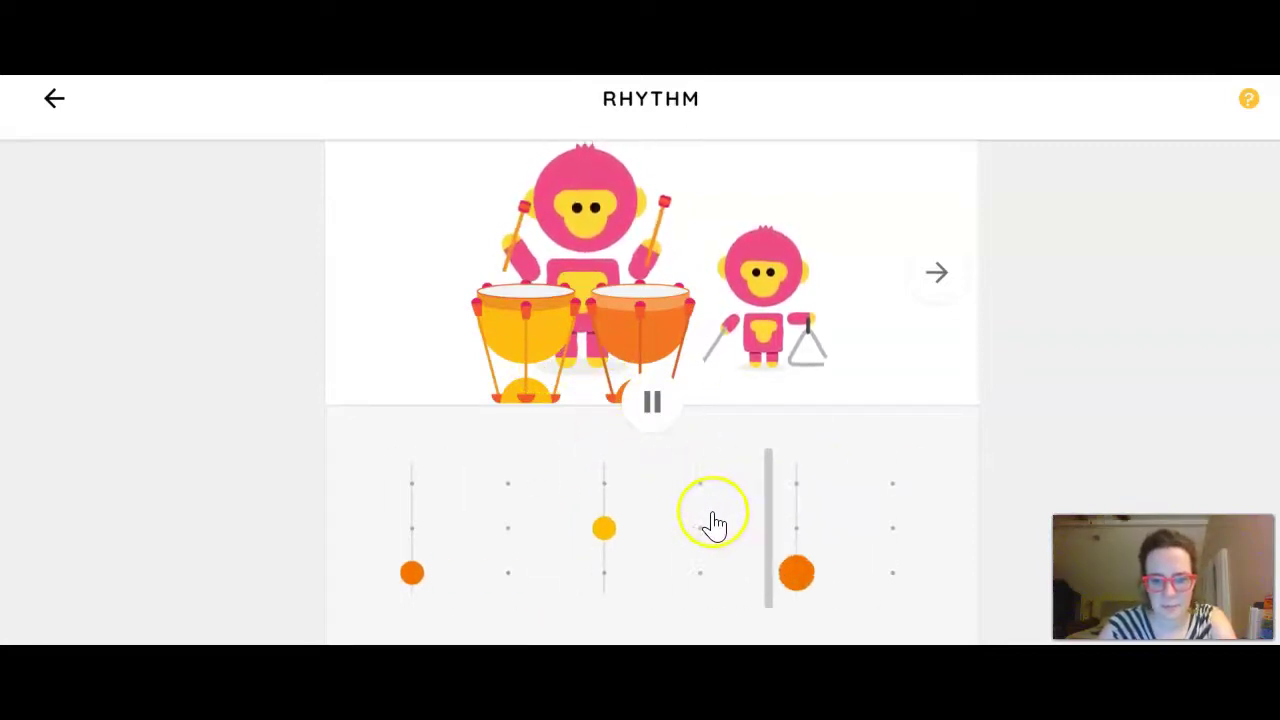
- Add top-row triangle beats in the fourth and second columns, then stop playback
{"action": "left_click", "coordinate": [698, 486]}
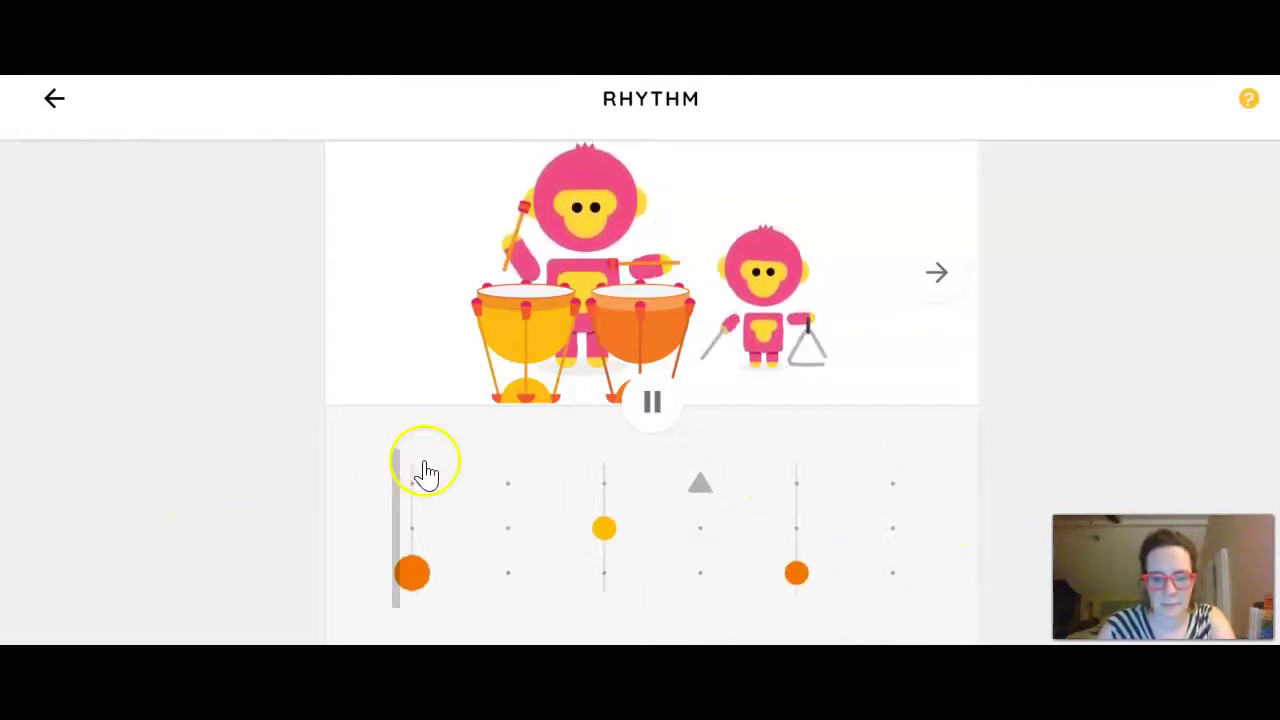
{"action": "left_click", "coordinate": [508, 486]}
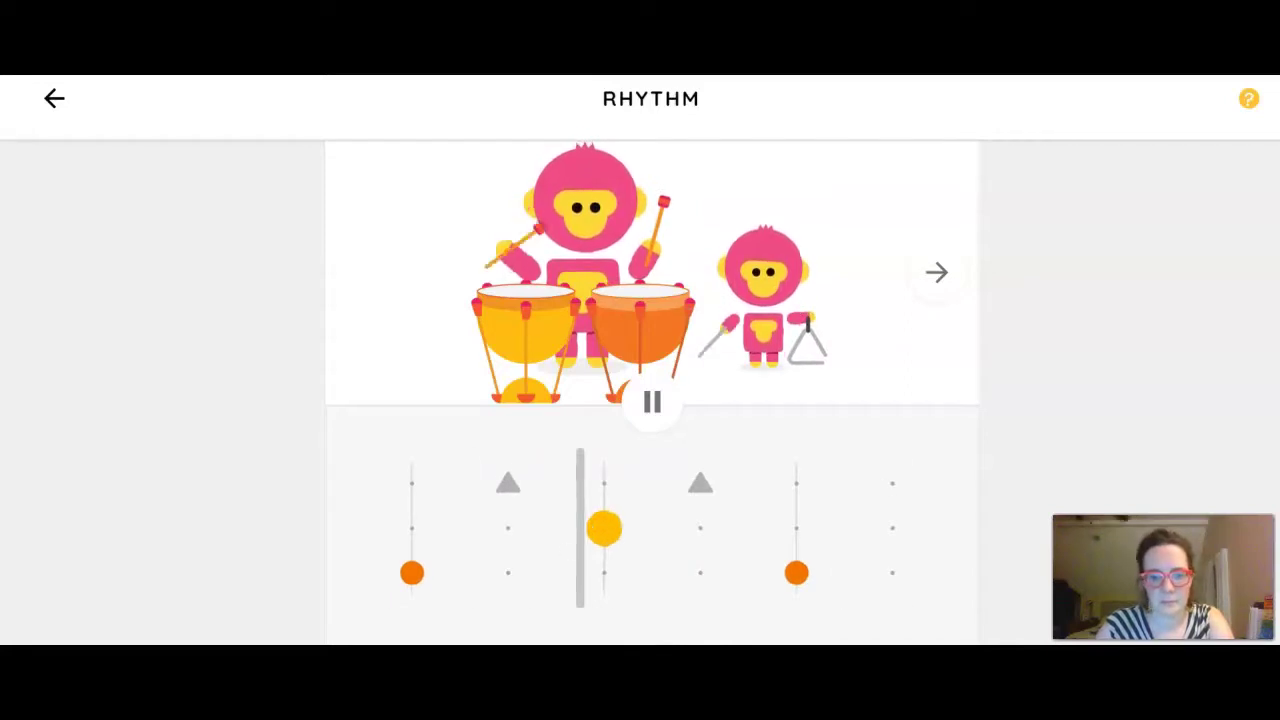
{"action": "left_click", "coordinate": [652, 401]}
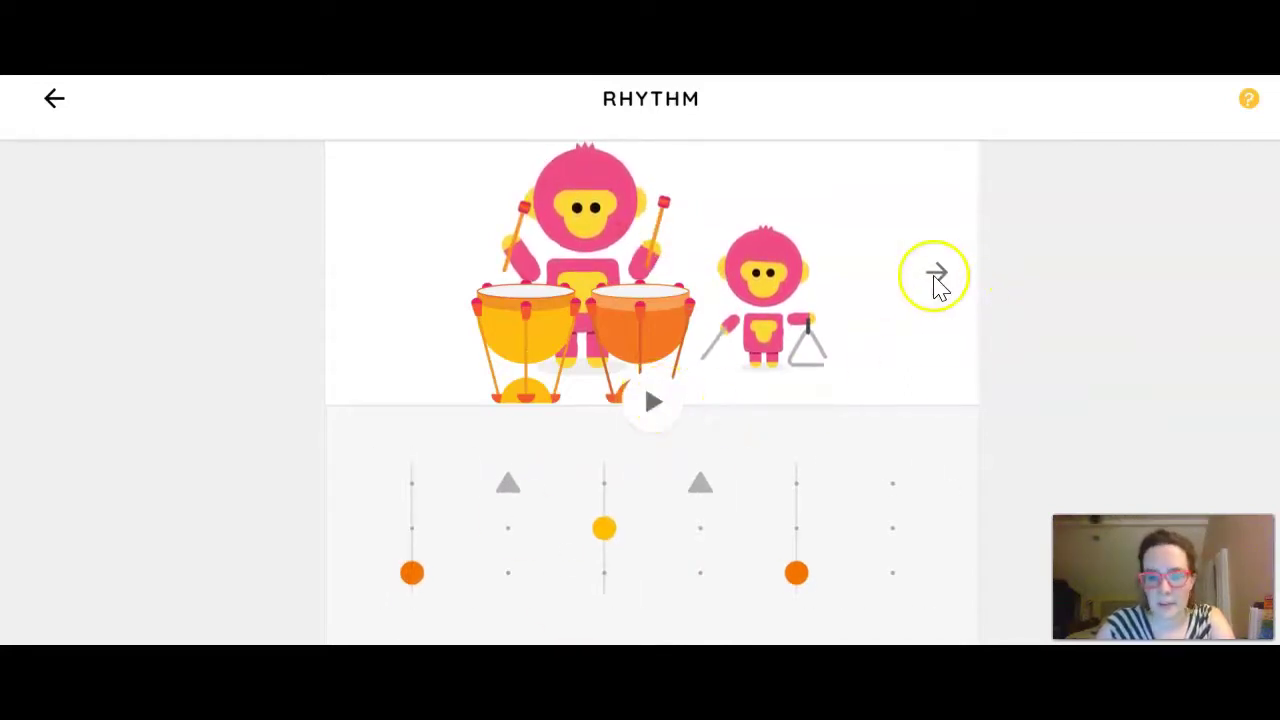
- Switch through the teal monsters, blue monsters and orange birds conga rhythm scenes
{"action": "left_click", "coordinate": [937, 282]}
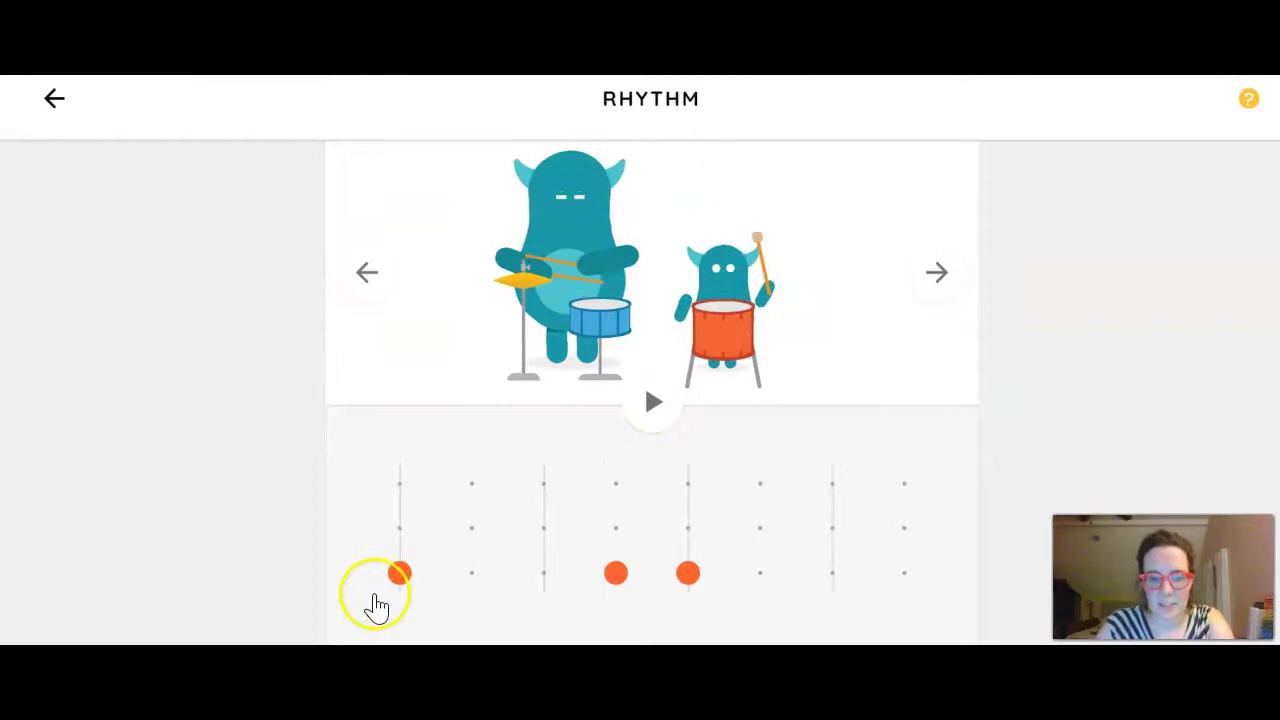
{"action": "left_click", "coordinate": [940, 280]}
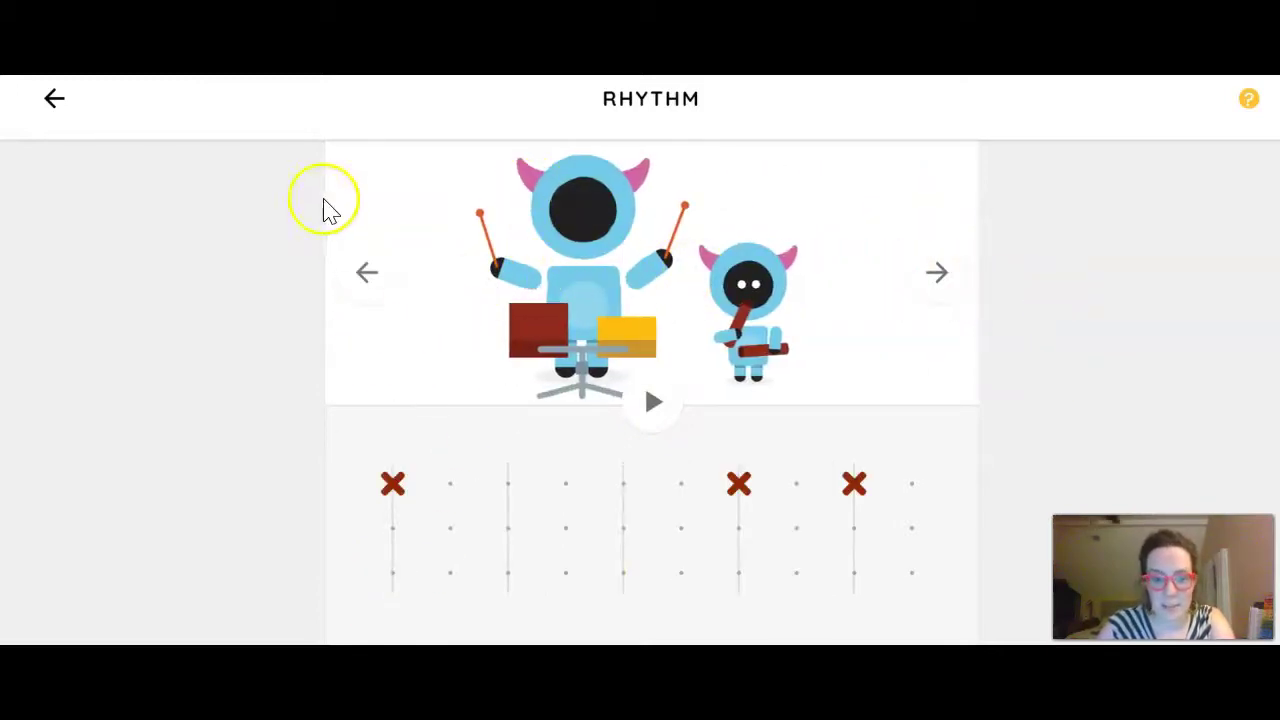
{"action": "left_click", "coordinate": [937, 282]}
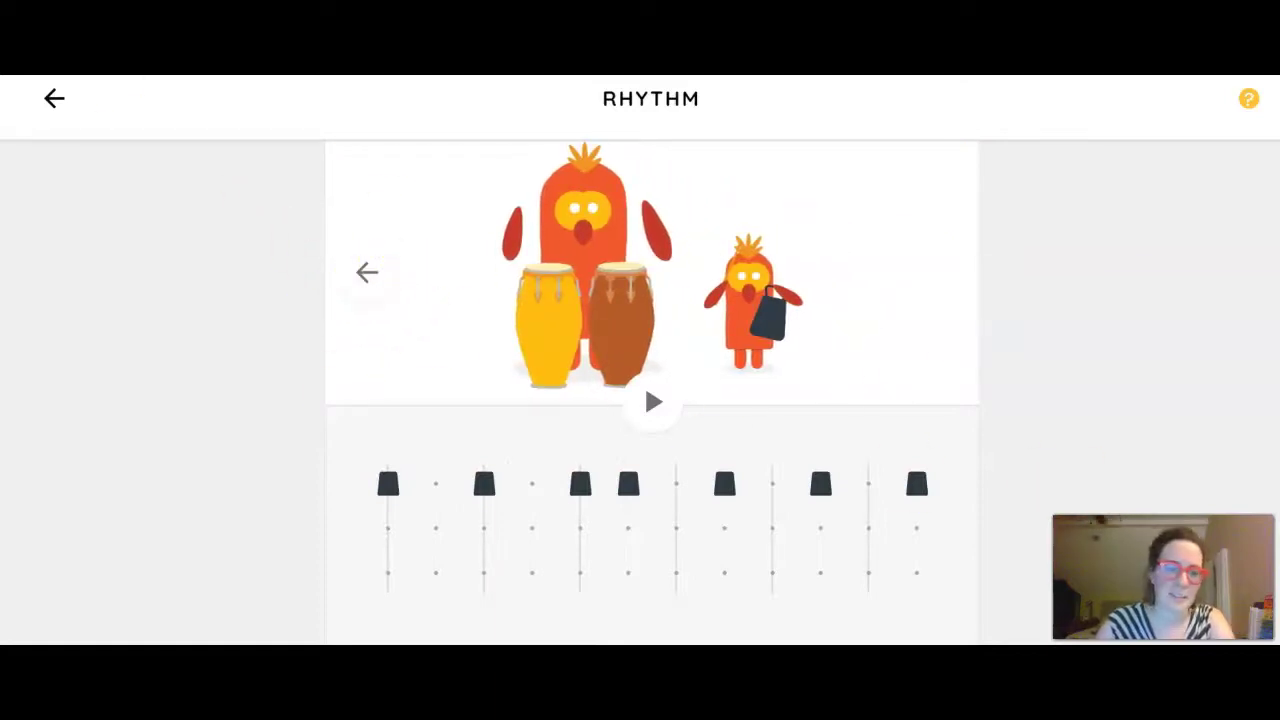
- Open Kandinsky and draw a teal freehand W stroke on the canvas's left
{"action": "left_click", "coordinate": [50, 101]}
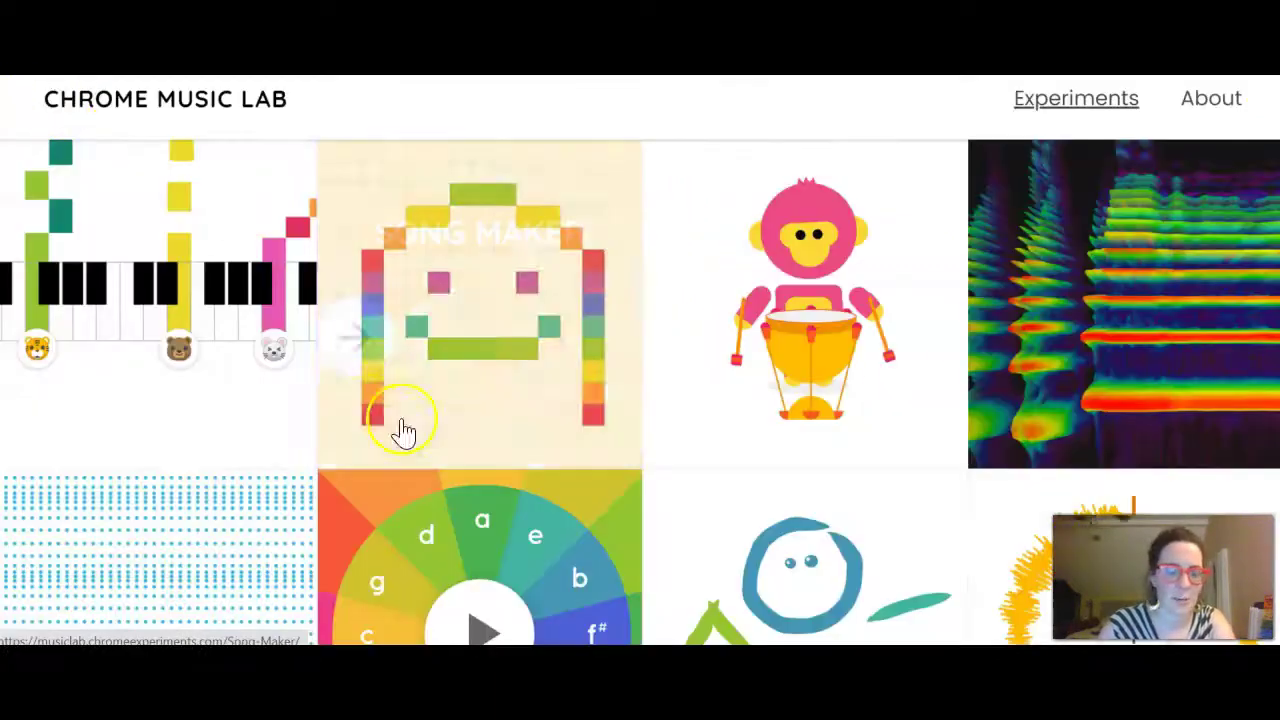
{"action": "scroll", "coordinate": [843, 390], "scroll_direction": "down", "scroll_amount": 2}
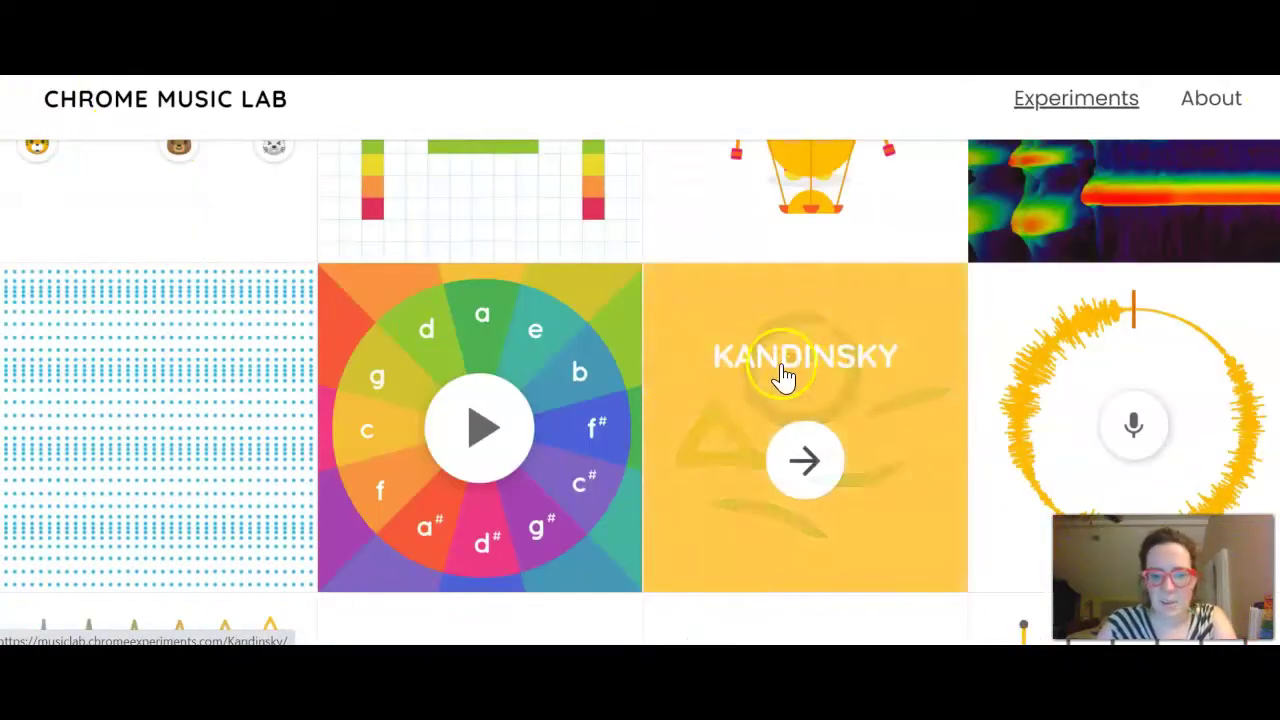
{"action": "left_click", "coordinate": [805, 462]}
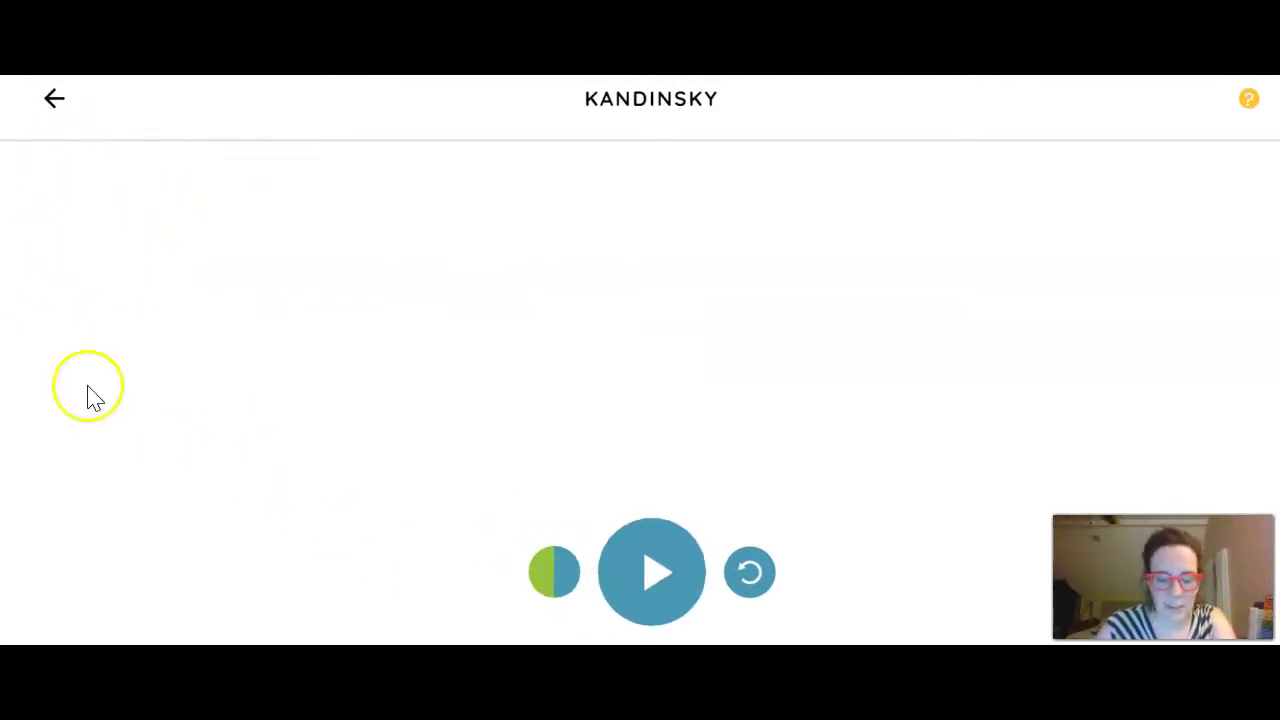
{"action": "mouse_move", "coordinate": [61, 237]}
{"action": "left_mouse_down"}
{"action": "mouse_move", "coordinate": [128, 505]}
{"action": "mouse_move", "coordinate": [148, 464]}
{"action": "mouse_move", "coordinate": [159, 320]}
{"action": "mouse_move", "coordinate": [187, 492]}
{"action": "mouse_move", "coordinate": [286, 206]}
{"action": "left_mouse_up"}
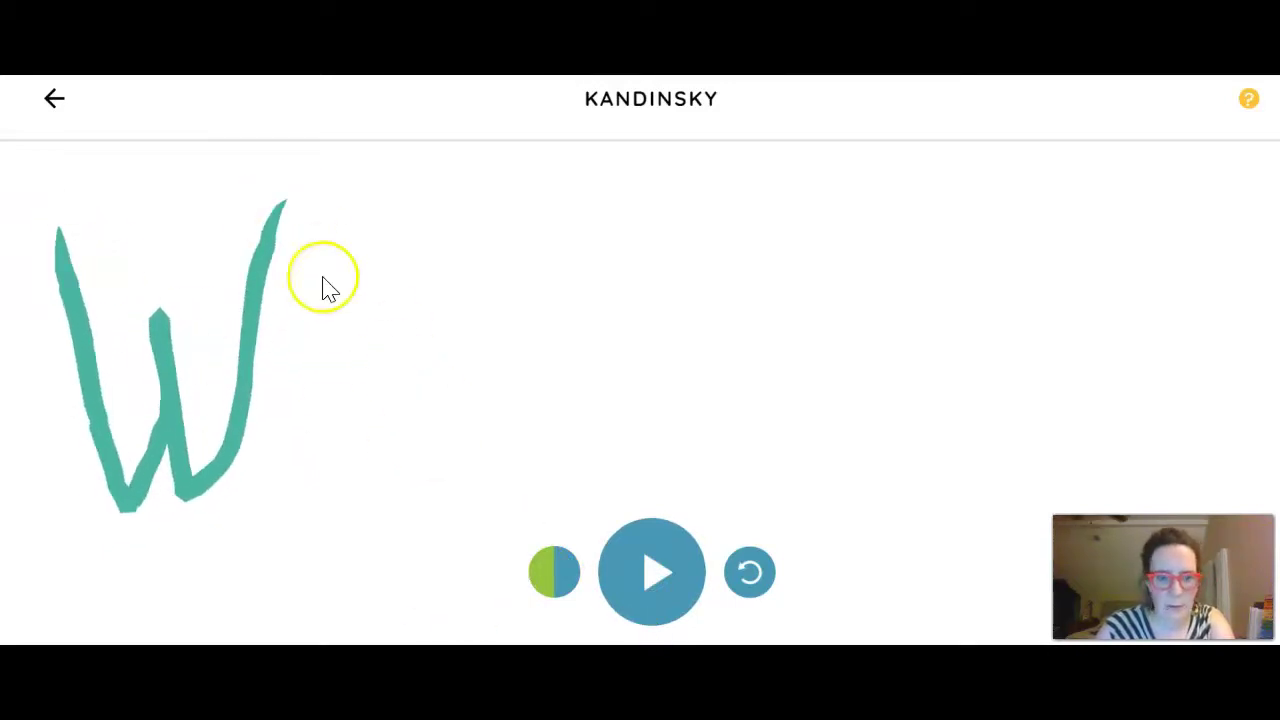
- Recolour the drawing purple and pink and draw an F beside the W
{"action": "left_click", "coordinate": [548, 580]}
{"action": "left_click", "coordinate": [549, 451]}
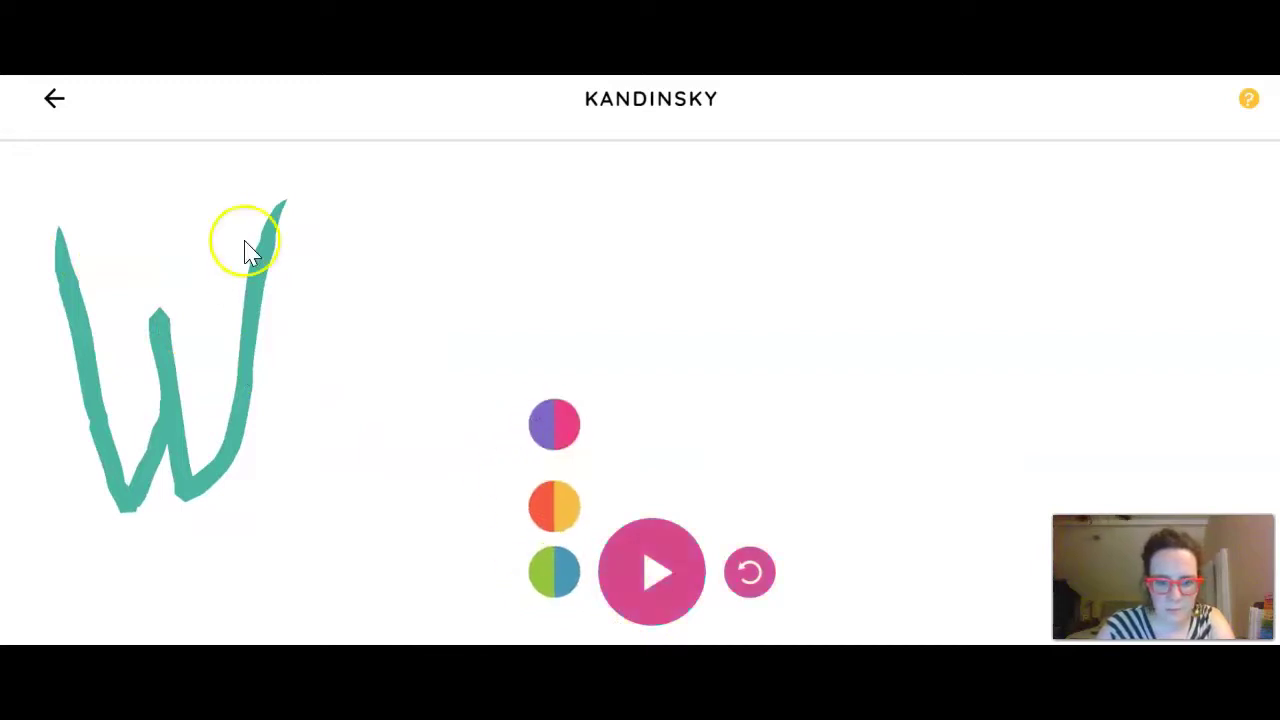
{"action": "mouse_move", "coordinate": [375, 262]}
{"action": "left_mouse_down"}
{"action": "mouse_move", "coordinate": [390, 532]}
{"action": "mouse_move", "coordinate": [392, 330]}
{"action": "left_mouse_up"}
{"action": "left_click_drag", "start_coordinate": [385, 280], "coordinate": [537, 277]}
{"action": "left_click_drag", "start_coordinate": [398, 325], "coordinate": [489, 323]}
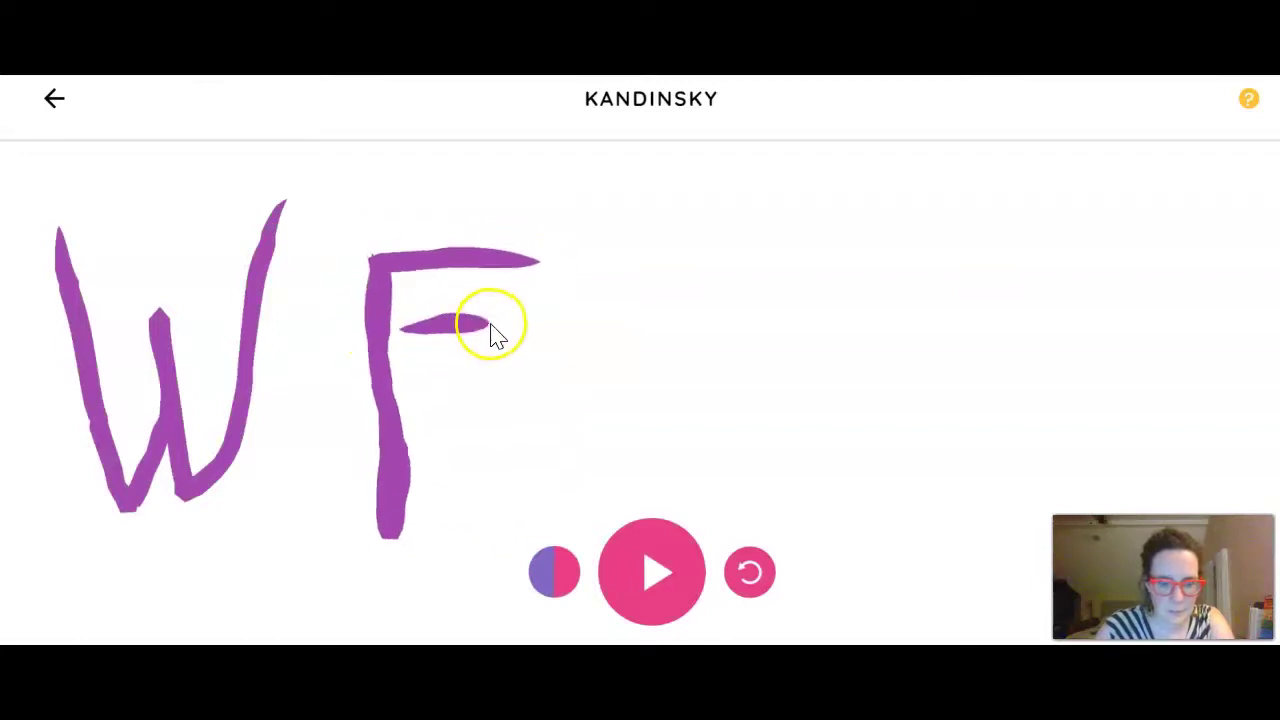
- Play and pause the WF drawing, clear the canvas, and go back home
{"action": "left_click", "coordinate": [672, 598]}
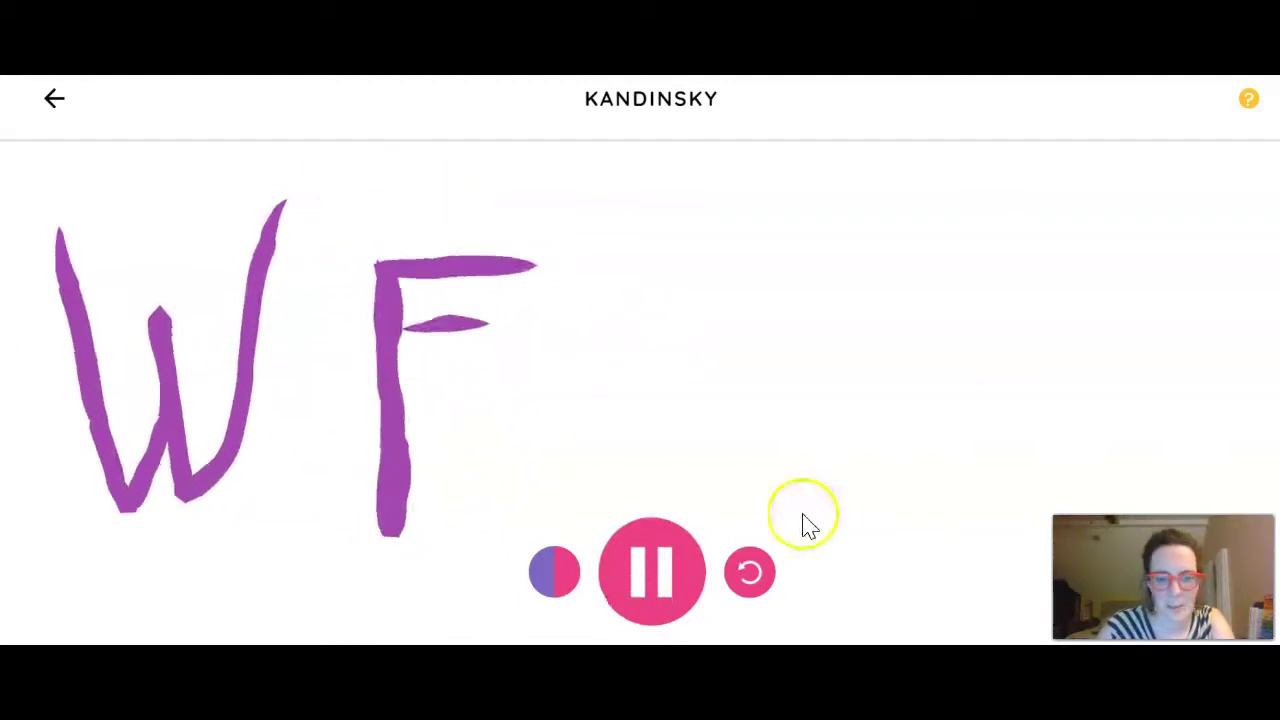
{"action": "left_click", "coordinate": [640, 586]}
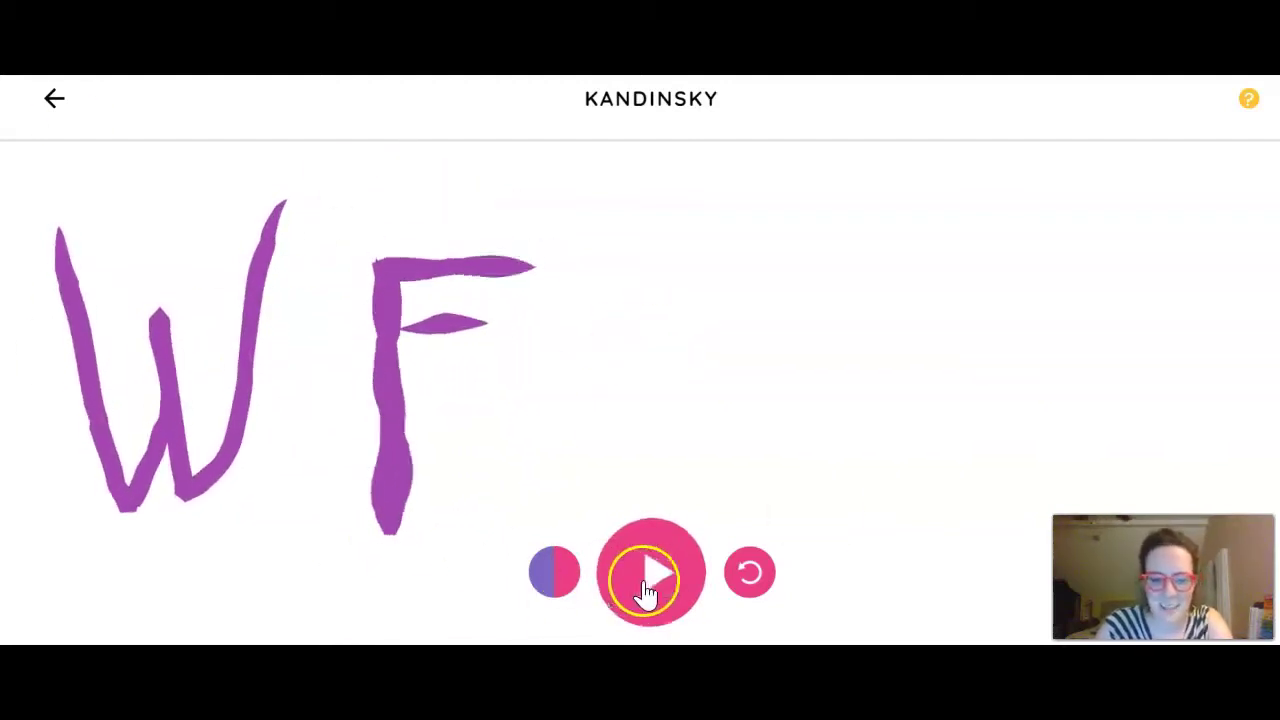
{"action": "left_click", "coordinate": [749, 576]}
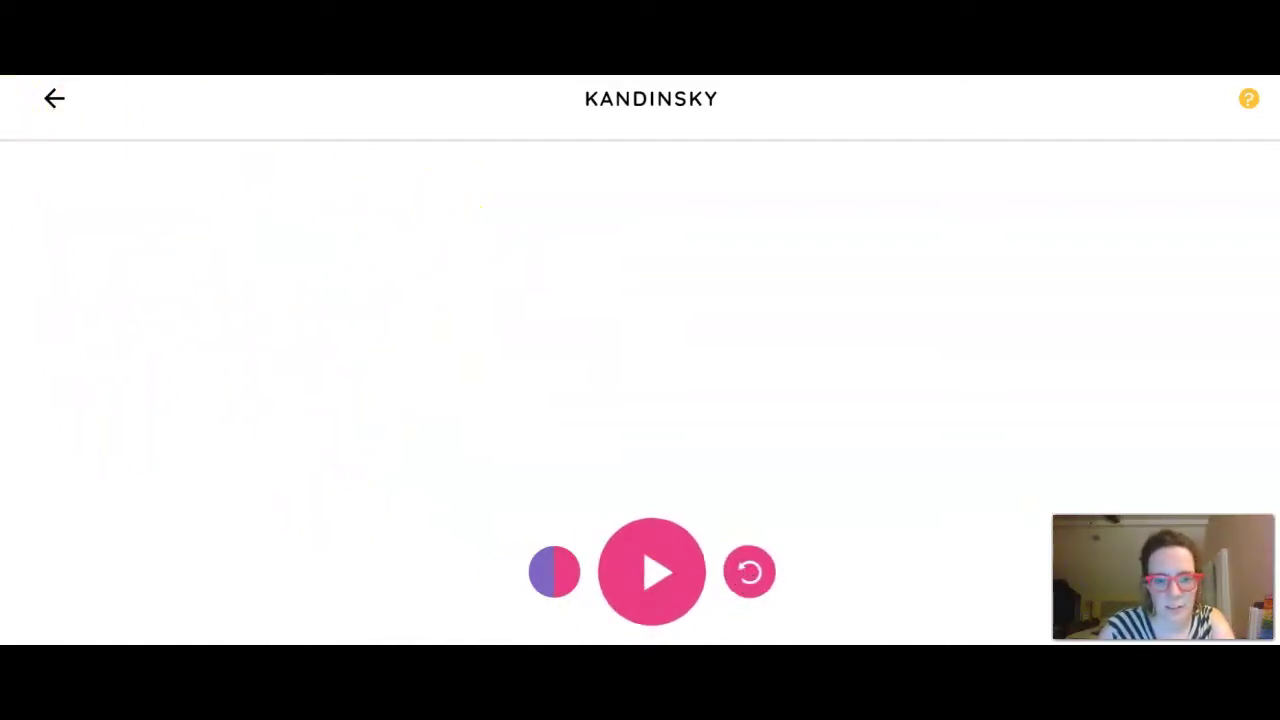
{"action": "left_click", "coordinate": [53, 103]}
- Scroll the home grid to the Song Maker tile and open its empty tempo-120 grid
{"action": "scroll", "coordinate": [674, 400], "scroll_direction": "down", "scroll_amount": 3}
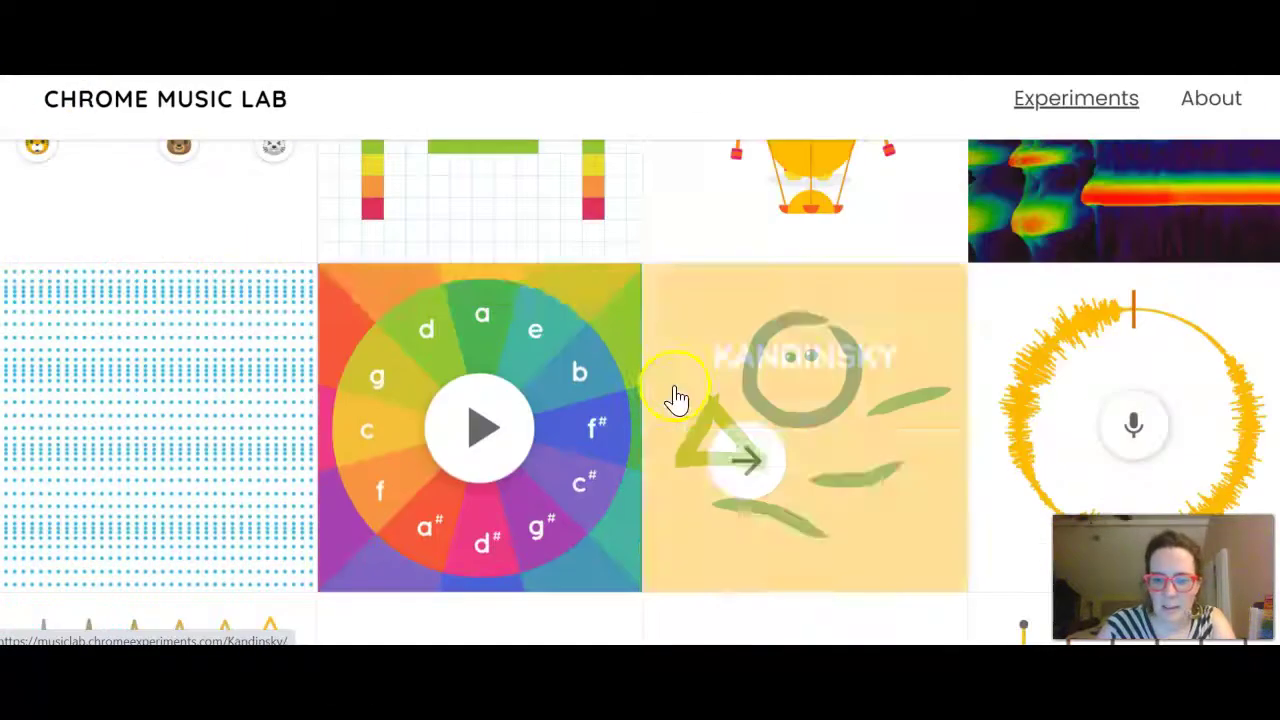
{"action": "scroll", "coordinate": [678, 398], "scroll_direction": "down", "scroll_amount": 2}
{"action": "scroll", "coordinate": [676, 396], "scroll_direction": "up", "scroll_amount": 4}
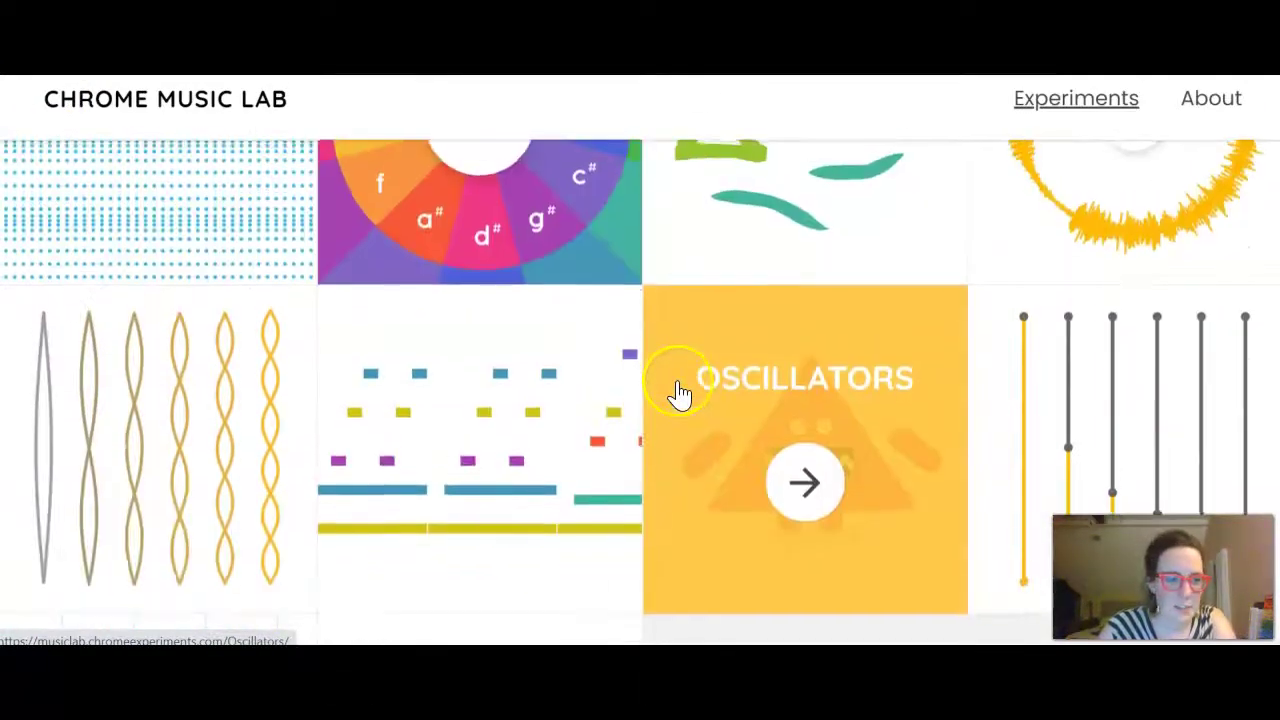
{"action": "scroll", "coordinate": [234, 349], "scroll_direction": "up", "scroll_amount": 2}
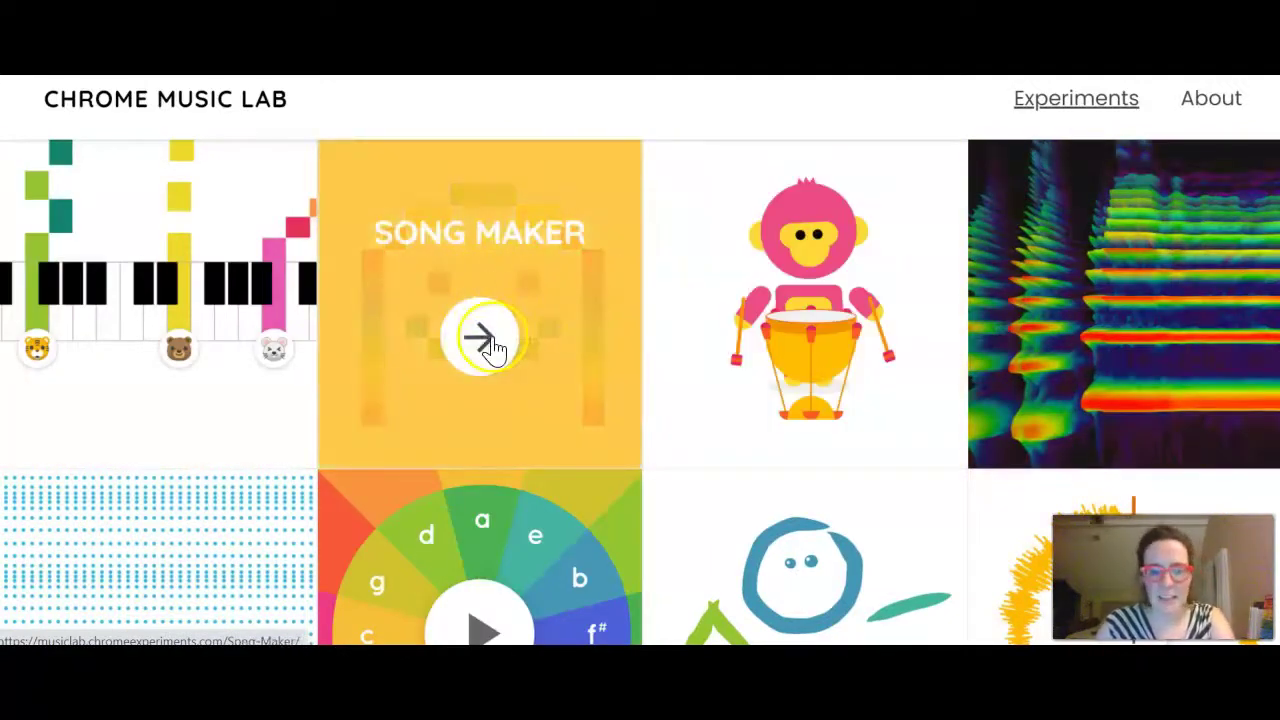
{"action": "left_click", "coordinate": [488, 345]}
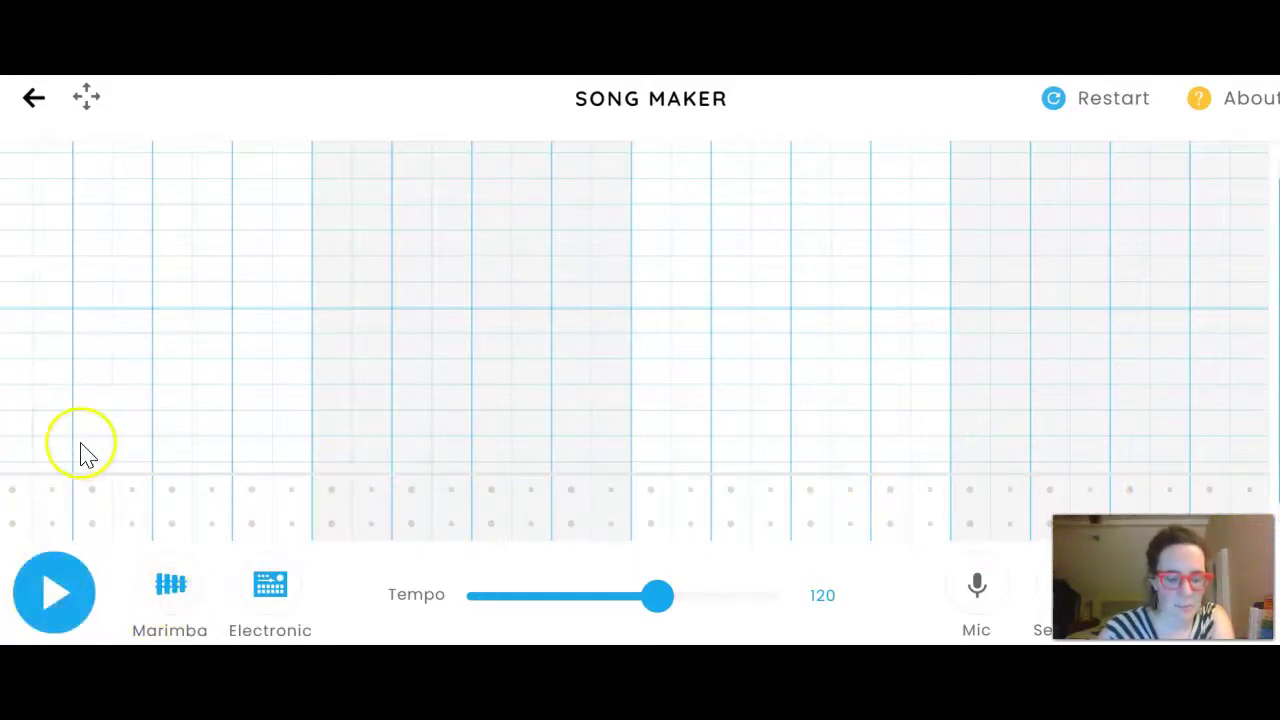
- Set percussion back to Electronic and add three low drum hits in the first bars
{"action": "left_click", "coordinate": [278, 595]}
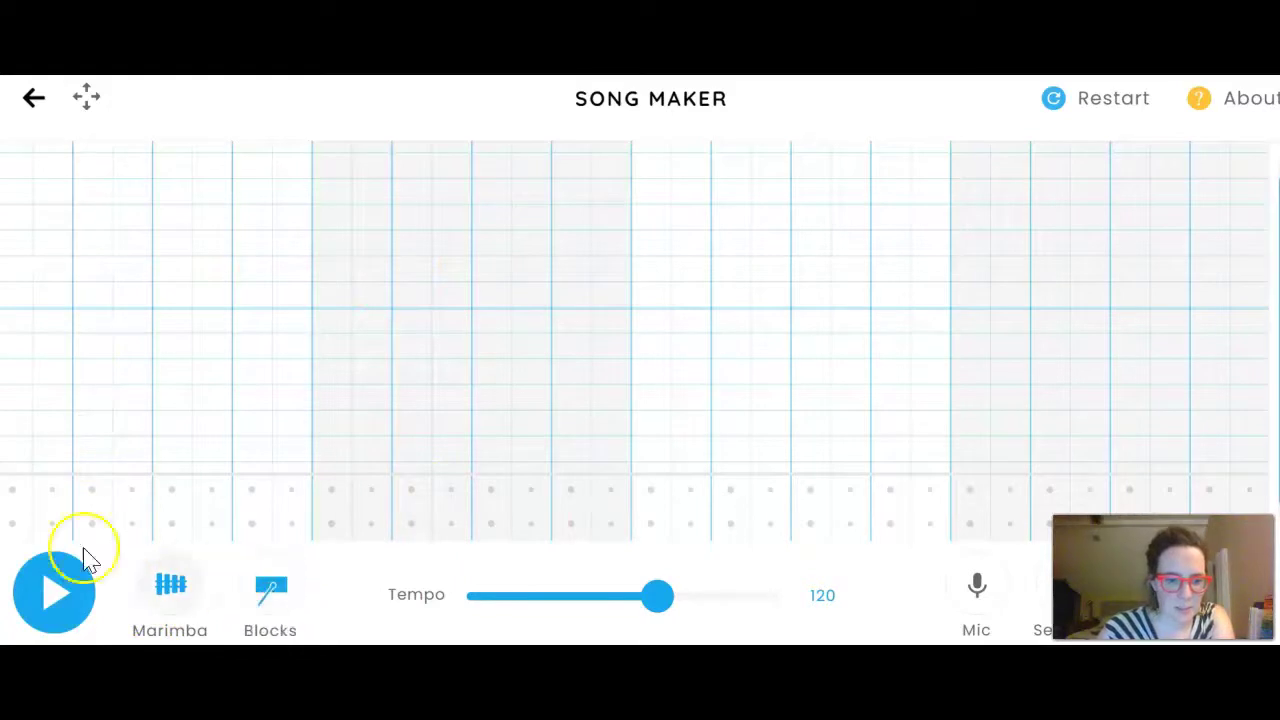
{"action": "left_click", "coordinate": [275, 605]}
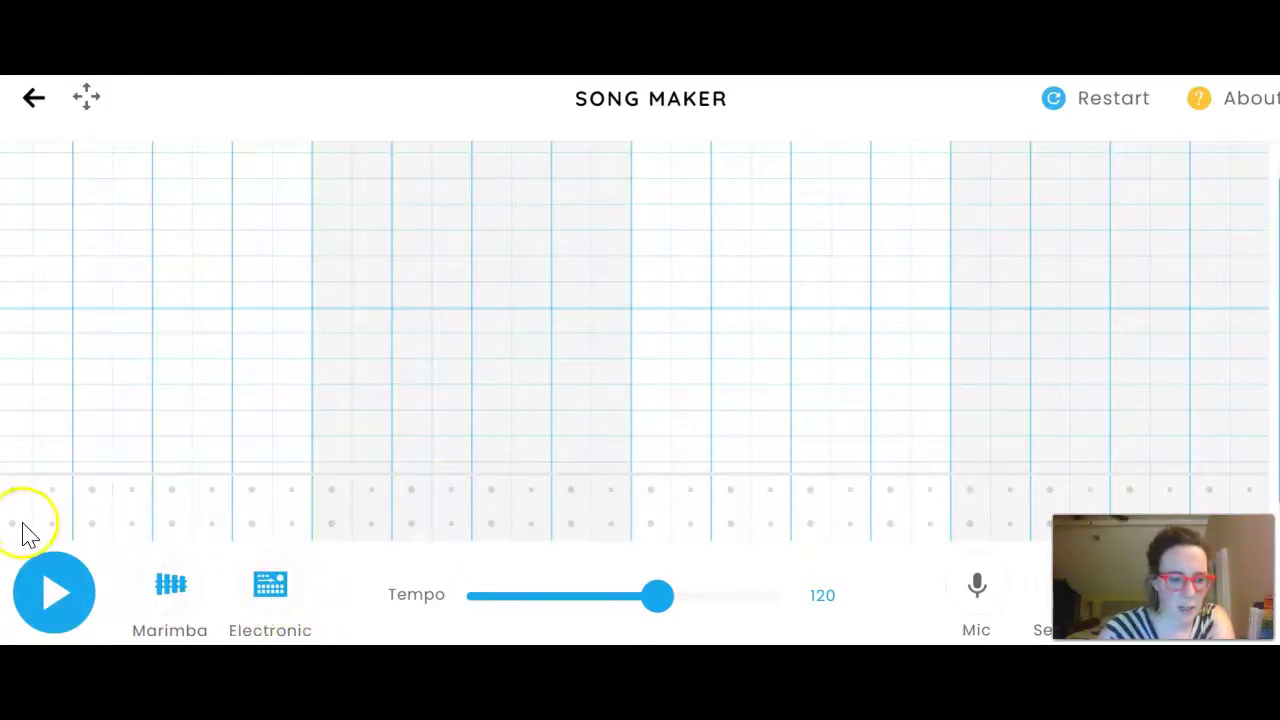
{"action": "left_click", "coordinate": [92, 525]}
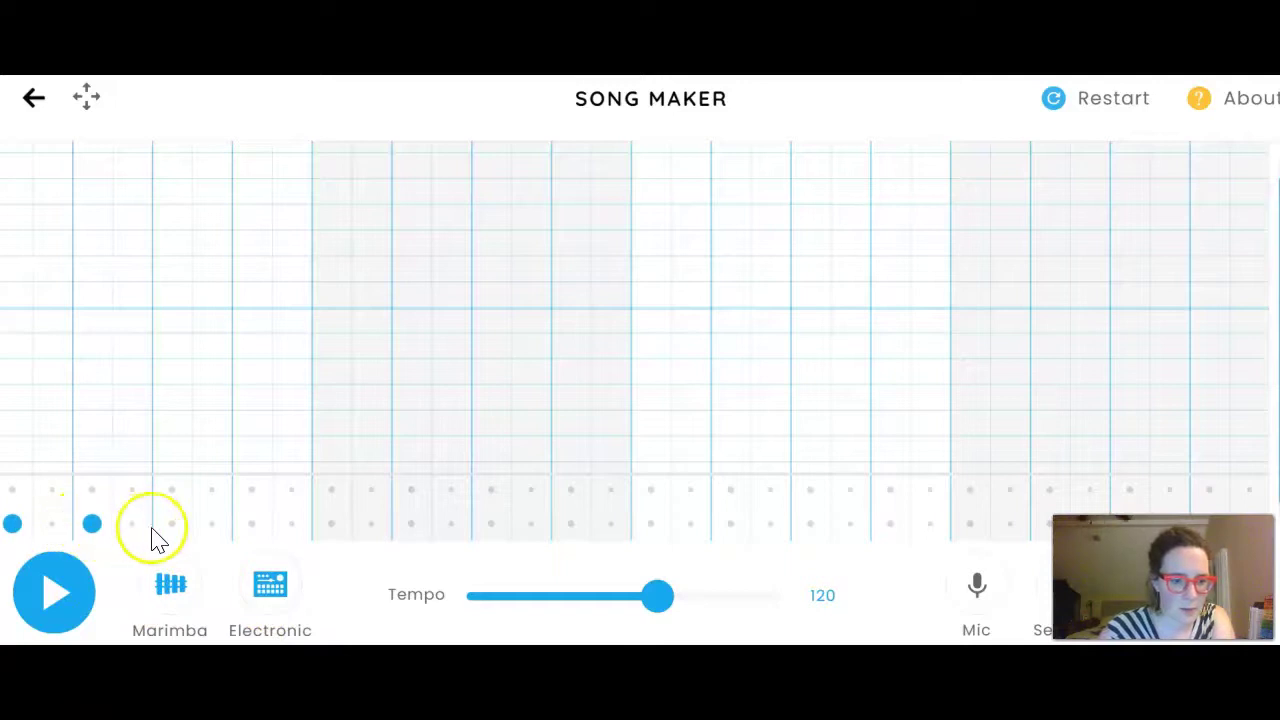
{"action": "left_click", "coordinate": [174, 526]}
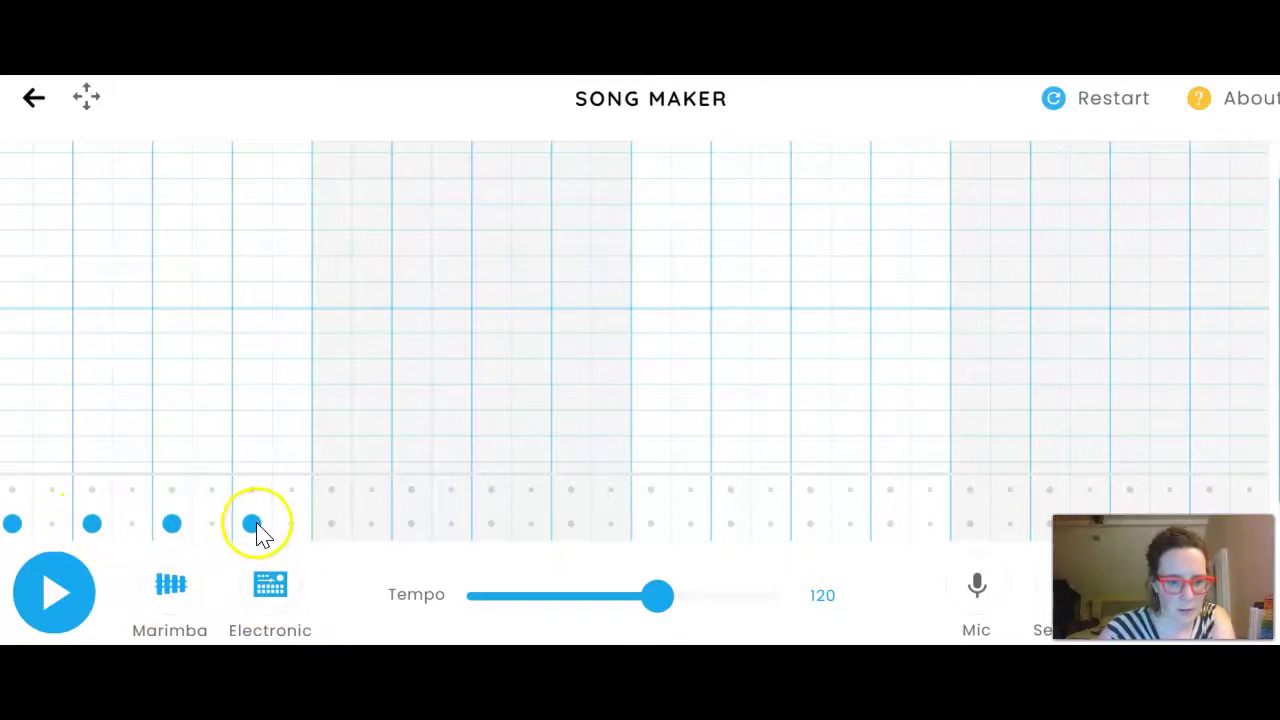
{"action": "left_click", "coordinate": [330, 527]}
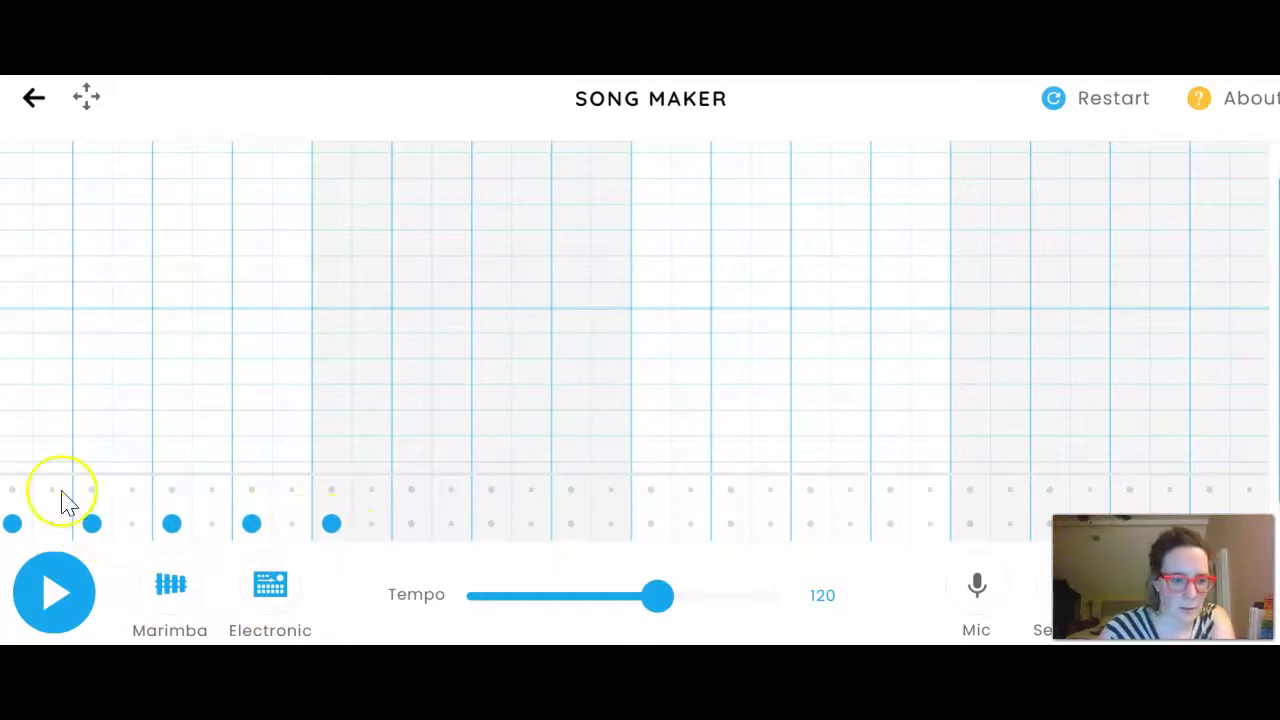
- Switch the melody instrument to Piano, remove a stray teal note, and play the song
{"action": "left_click", "coordinate": [166, 602]}
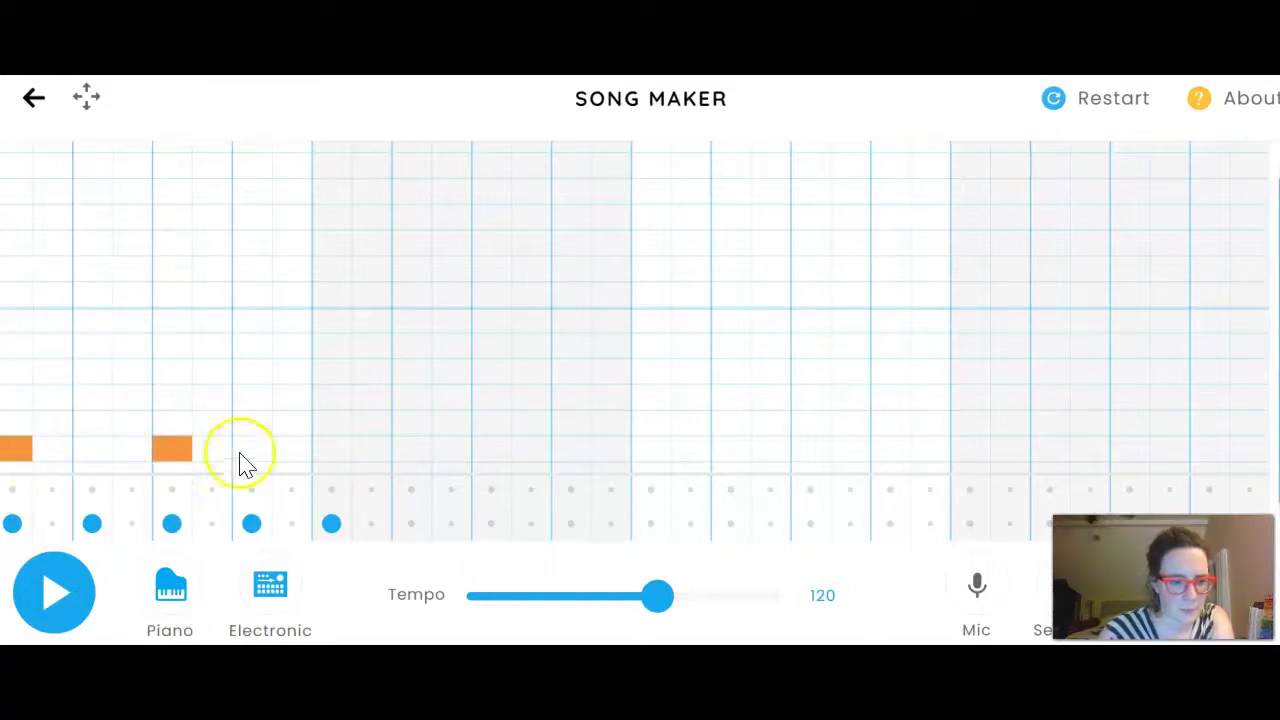
{"action": "left_click", "coordinate": [255, 380]}
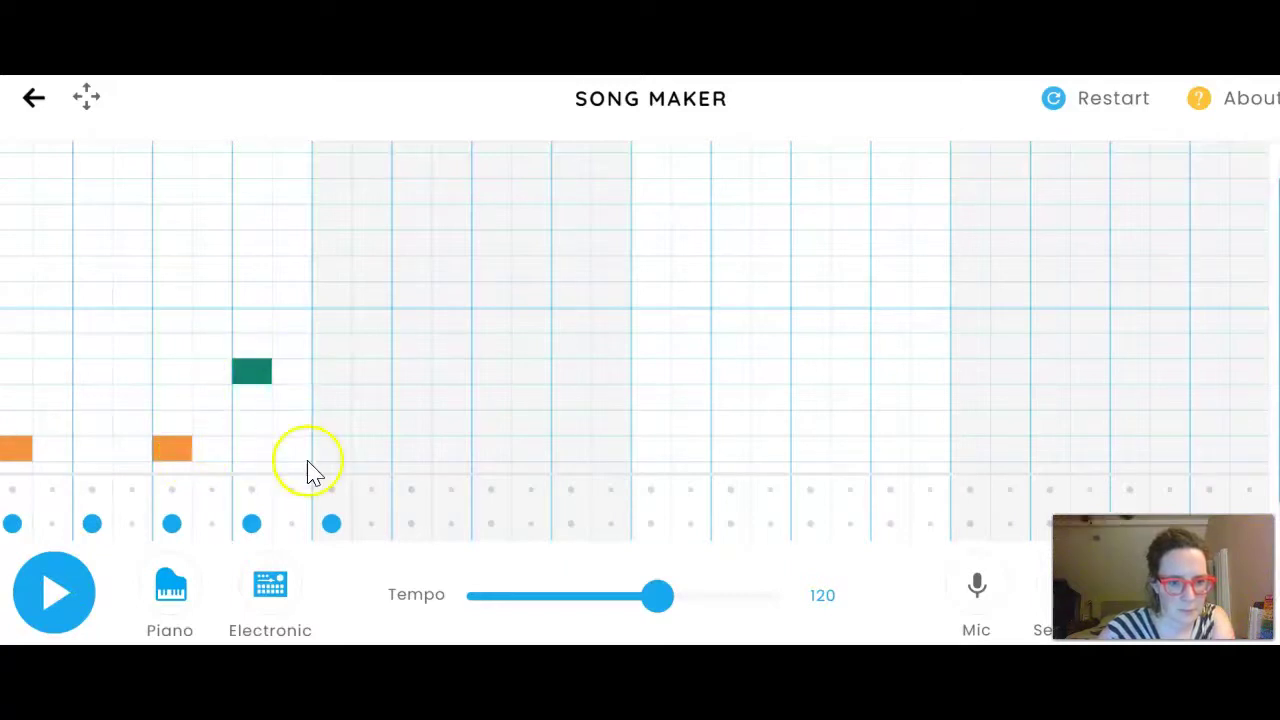
{"action": "left_click", "coordinate": [250, 370]}
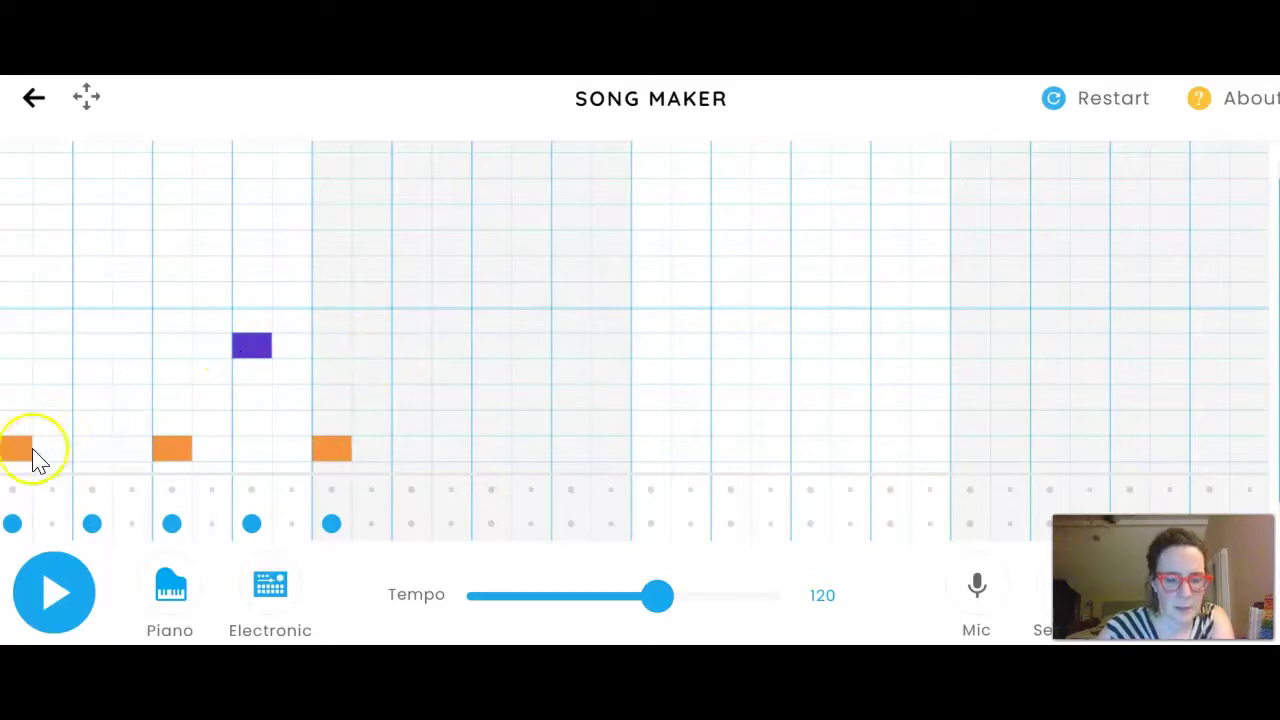
{"action": "left_click", "coordinate": [50, 594]}
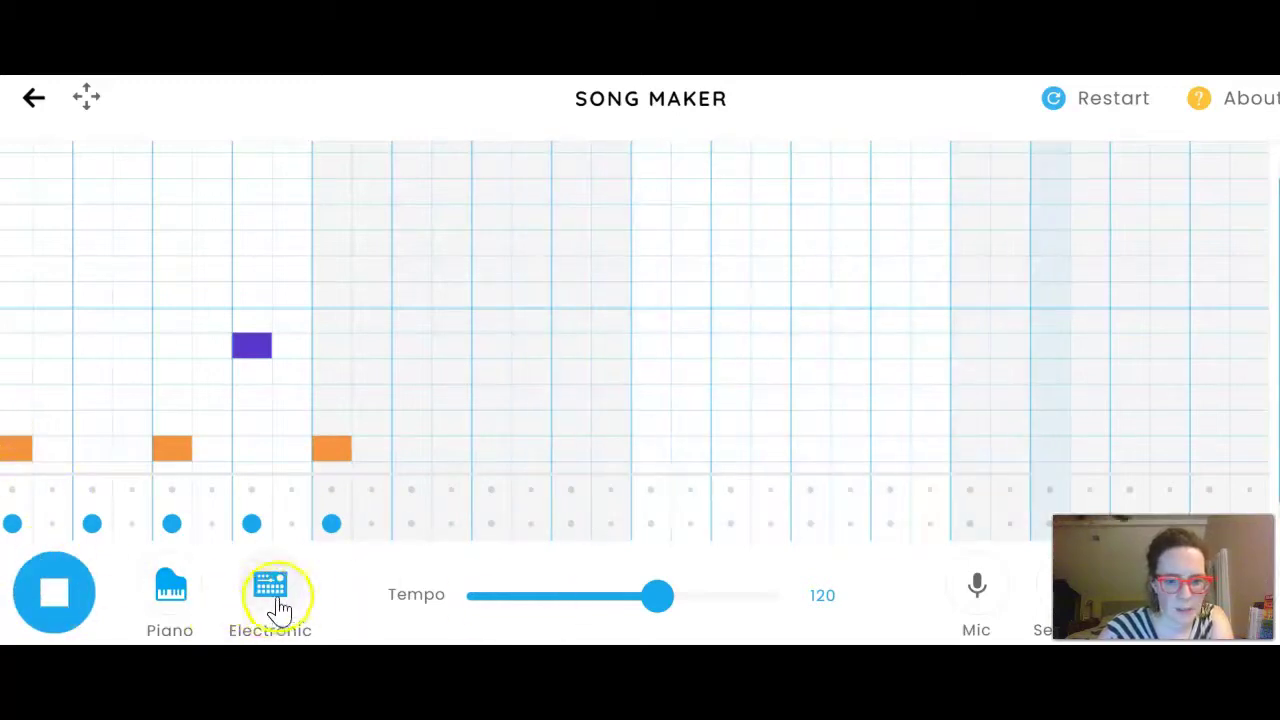
- Add two triangle hits in the upper drum row and stop the song
{"action": "left_click", "coordinate": [52, 489]}
{"action": "left_click", "coordinate": [211, 489]}
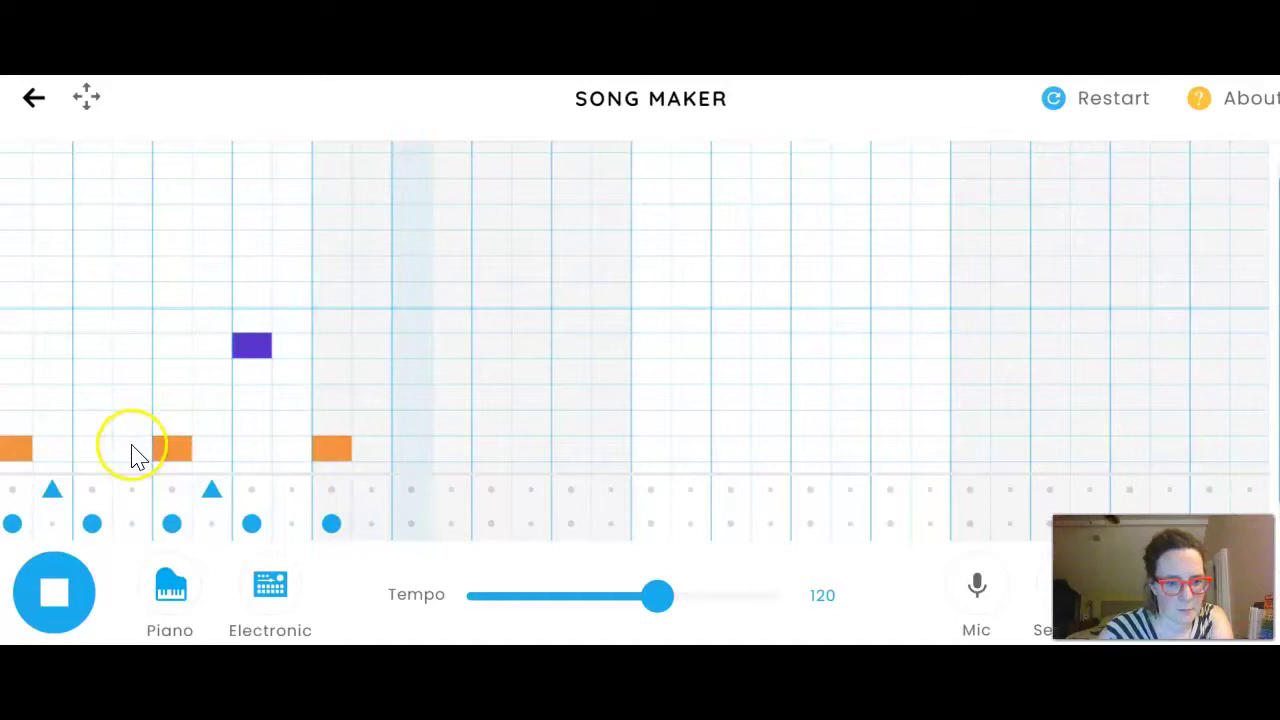
{"action": "left_click", "coordinate": [55, 592]}
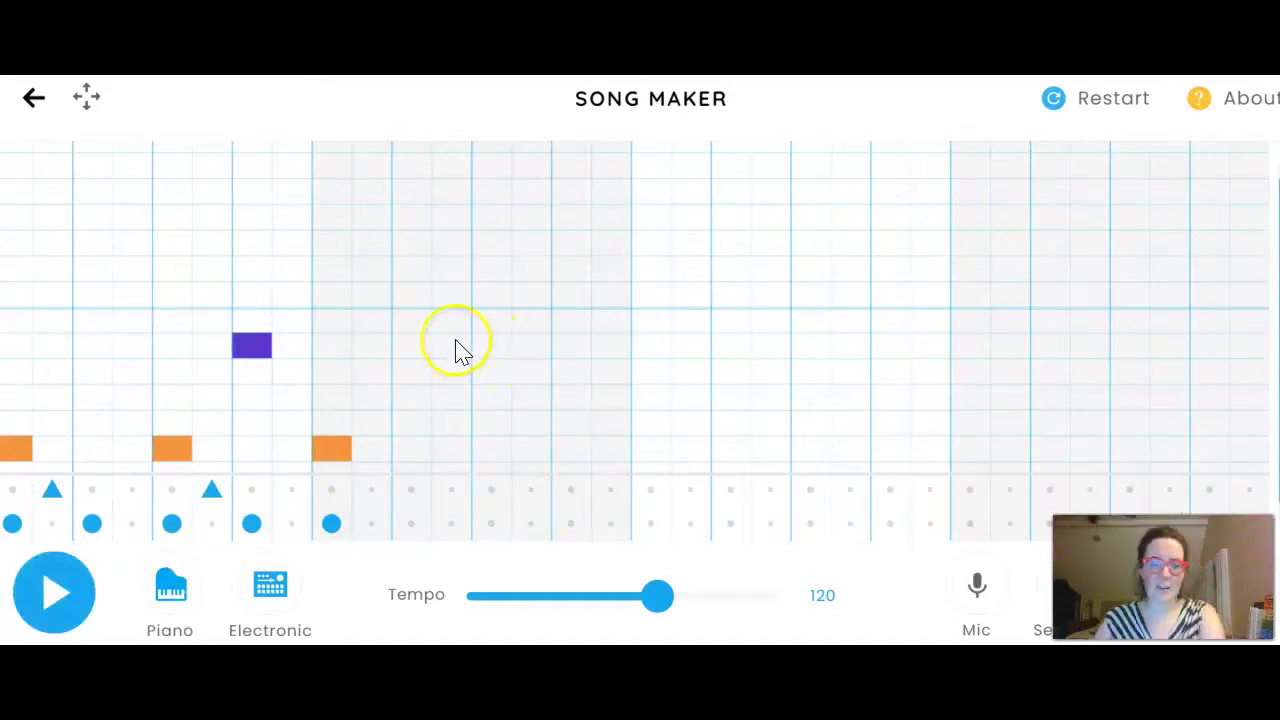
{"action": "left_click", "coordinate": [1043, 590]}
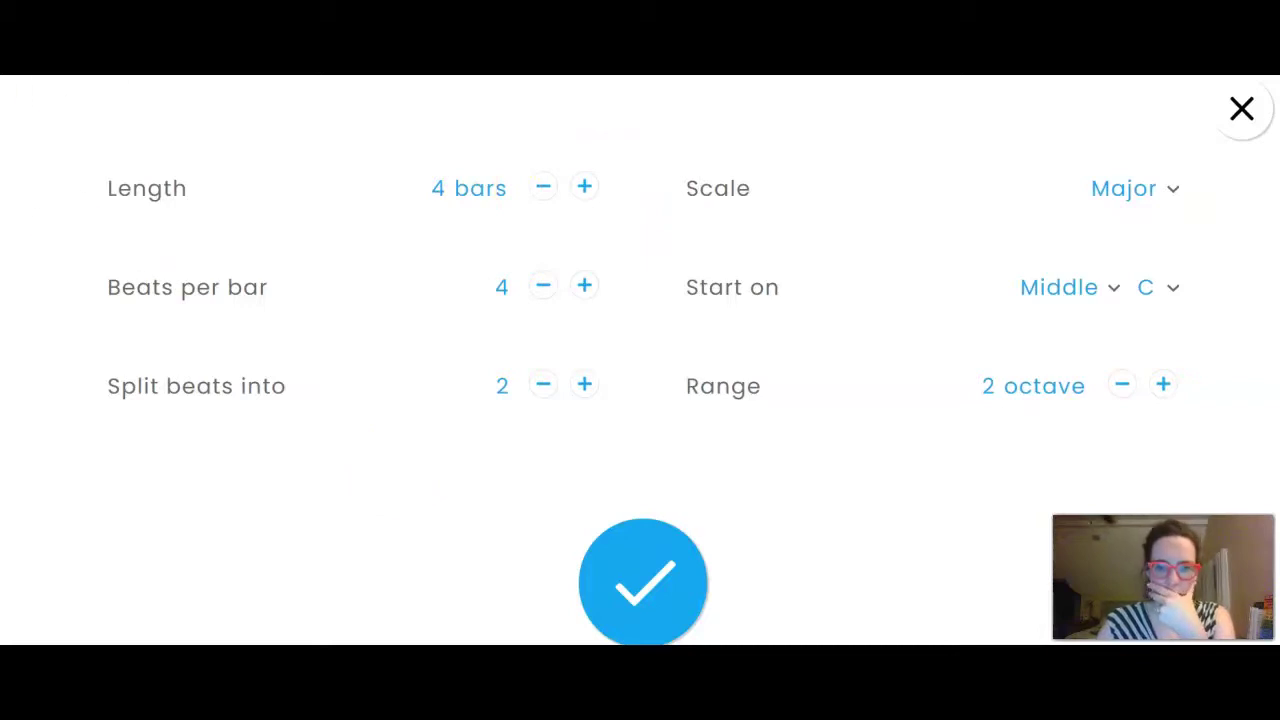
{"action": "left_click", "coordinate": [1228, 114]}
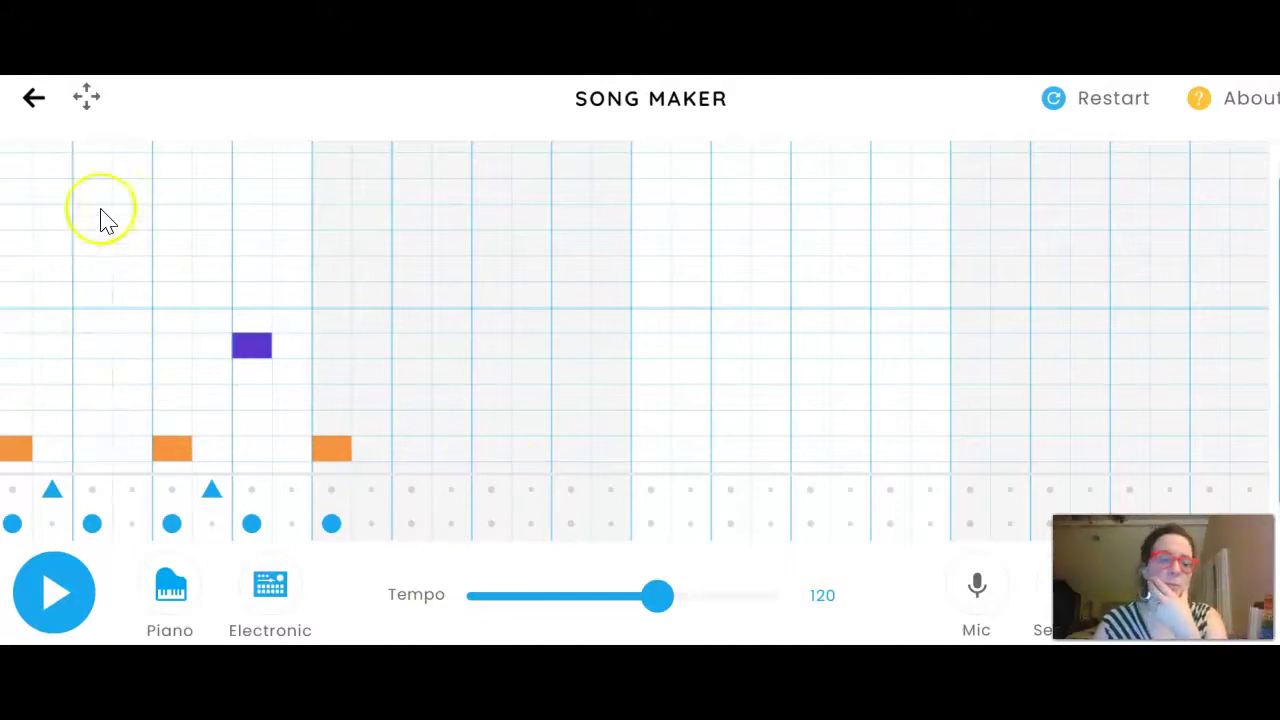
{"action": "left_click", "coordinate": [40, 108]}
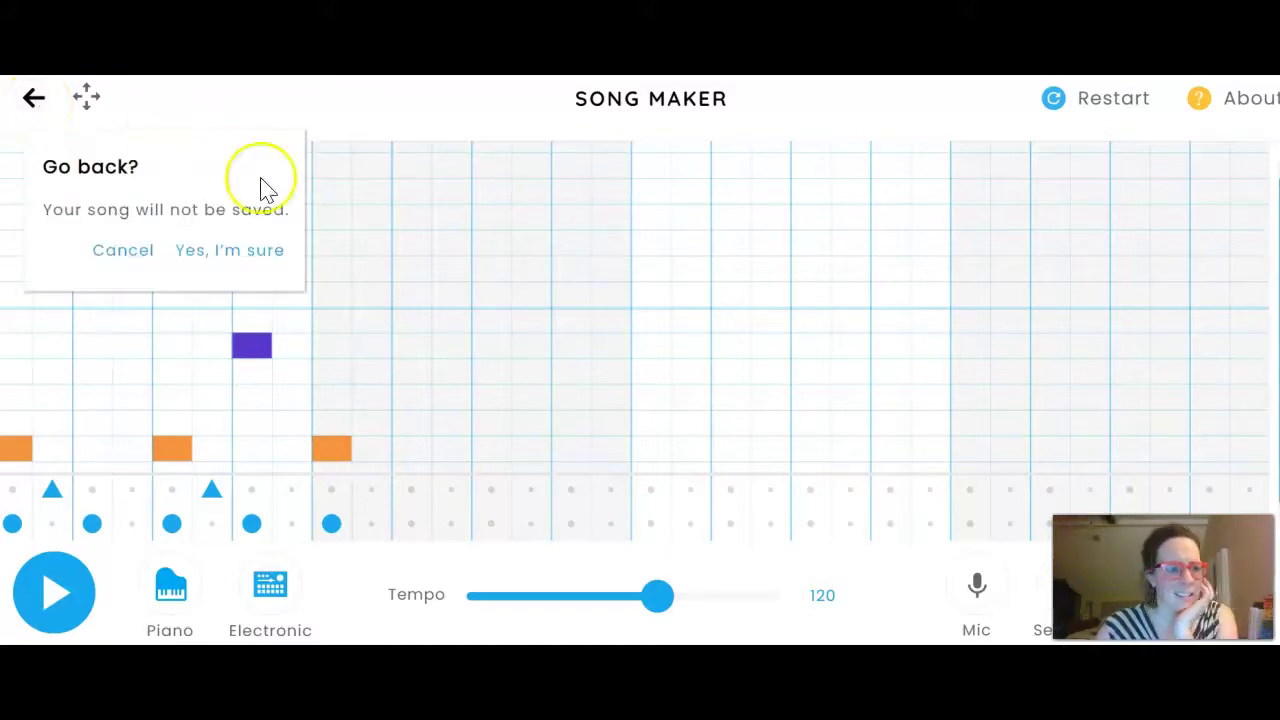
{"action": "left_click", "coordinate": [117, 258]}
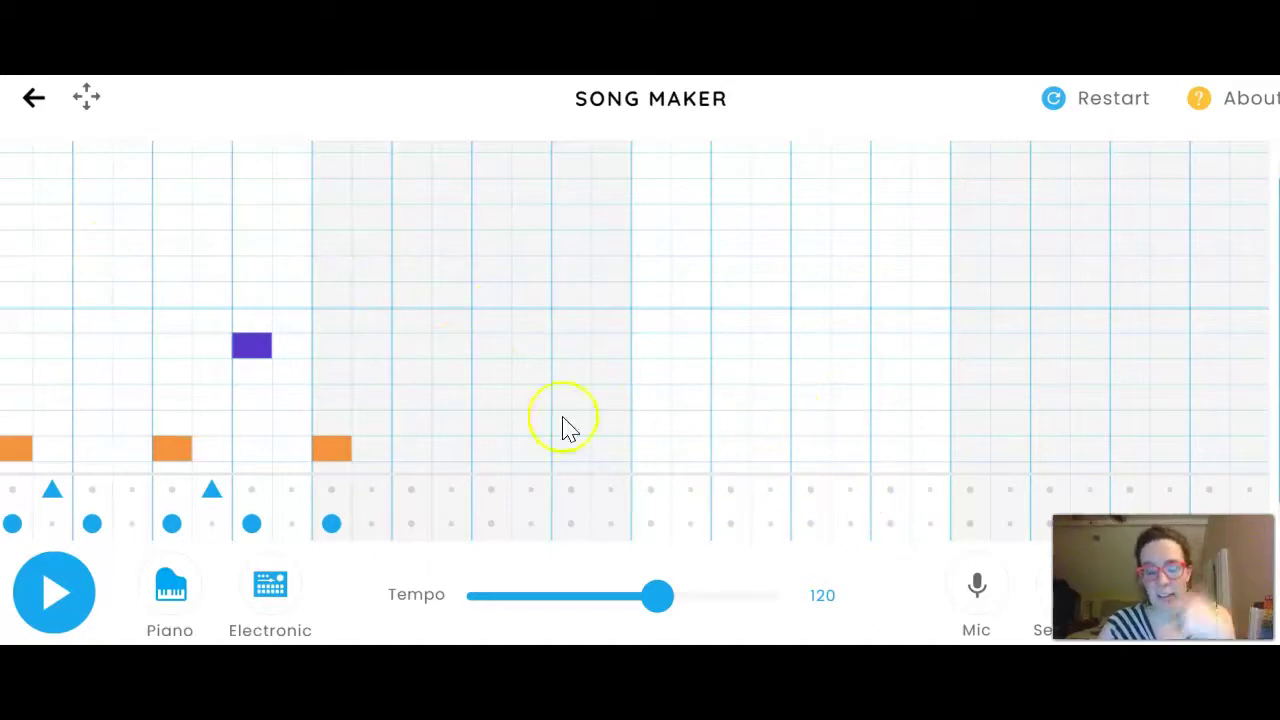